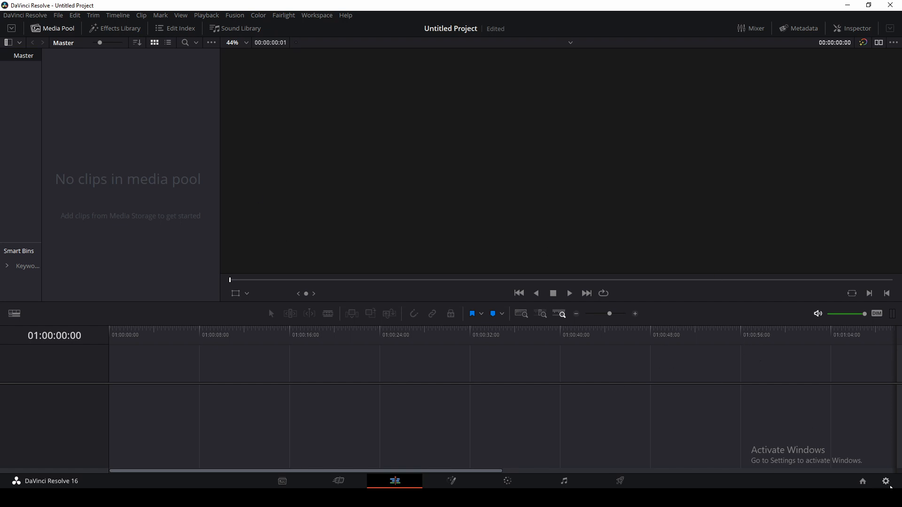
- Set the project's timeline frame rate to 29.97 frames per second and save the project settings
left_click(885, 481)
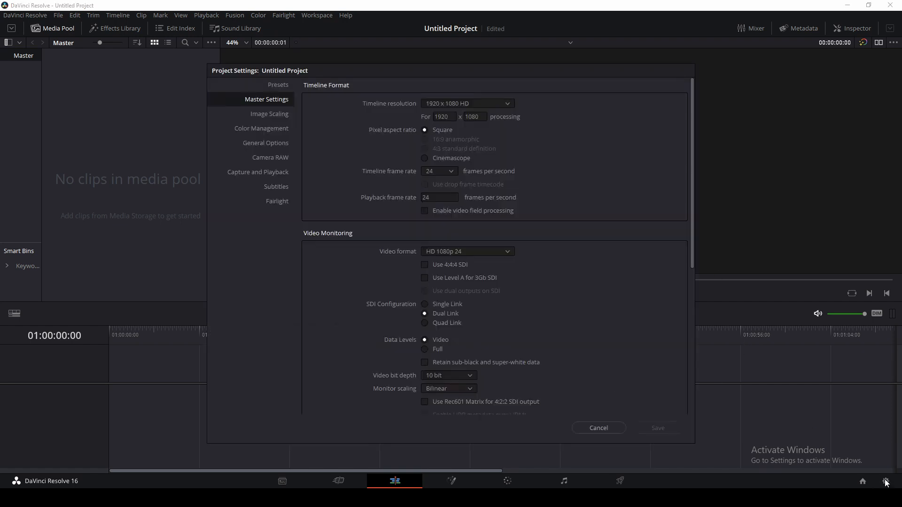
left_click(454, 170)
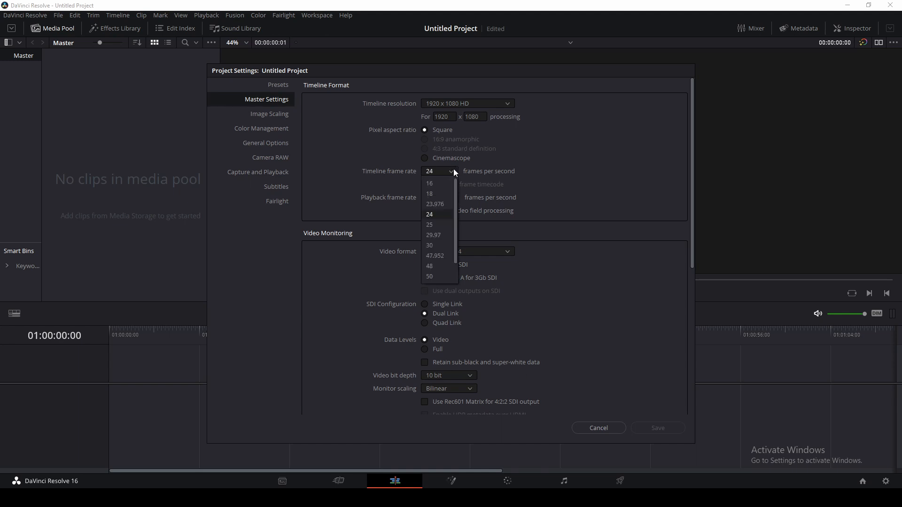
left_click(442, 234)
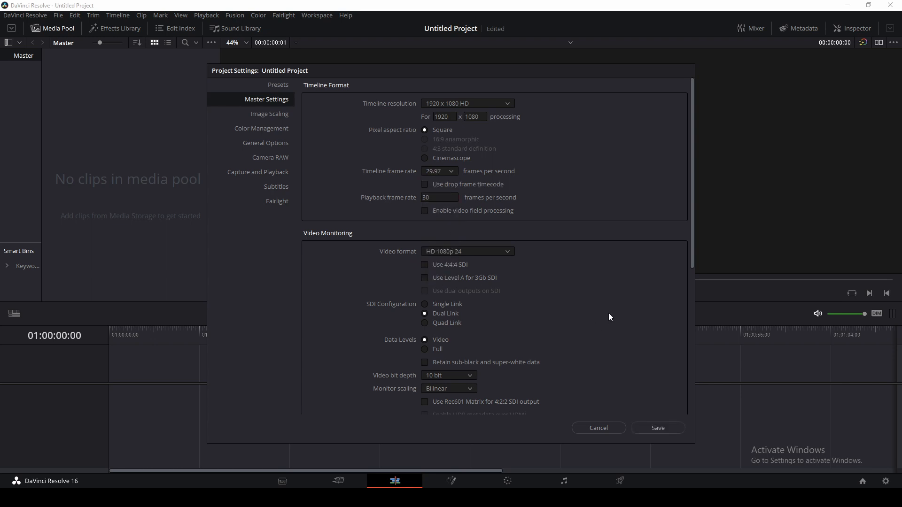
left_click(453, 172)
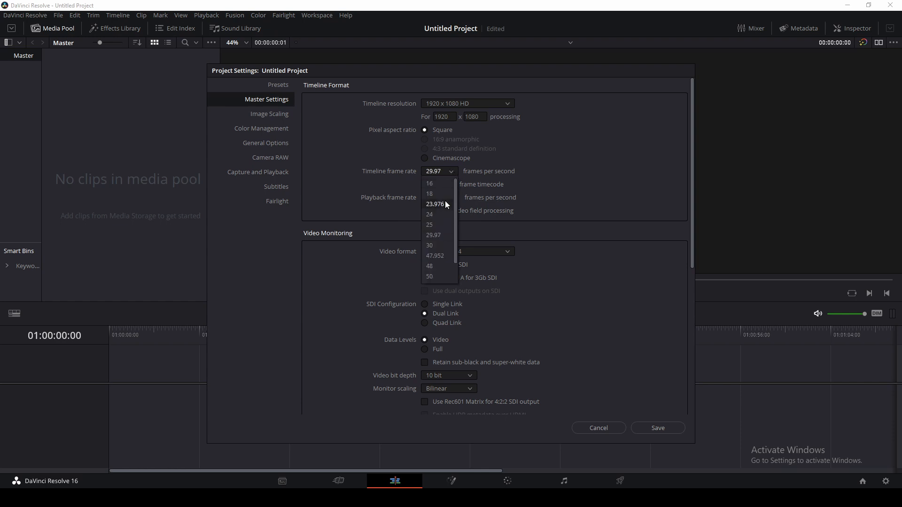
left_click(435, 236)
left_click(656, 430)
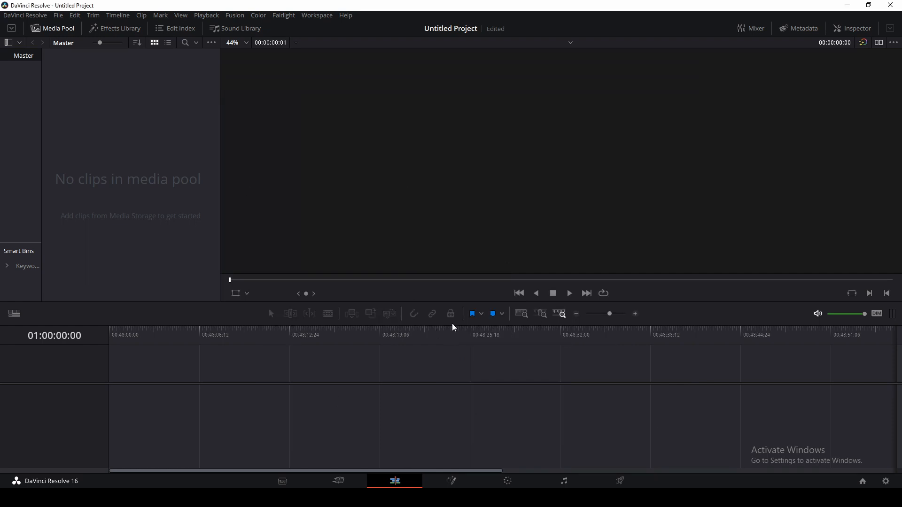
- Create a new Fusion composition clip in the media pool with a duration of 3 seconds at 29.97 fps
mouse_move(452, 323)
left_mouse_down()
mouse_move(451, 308)
mouse_move(455, 325)
mouse_move(454, 318)
left_mouse_up()
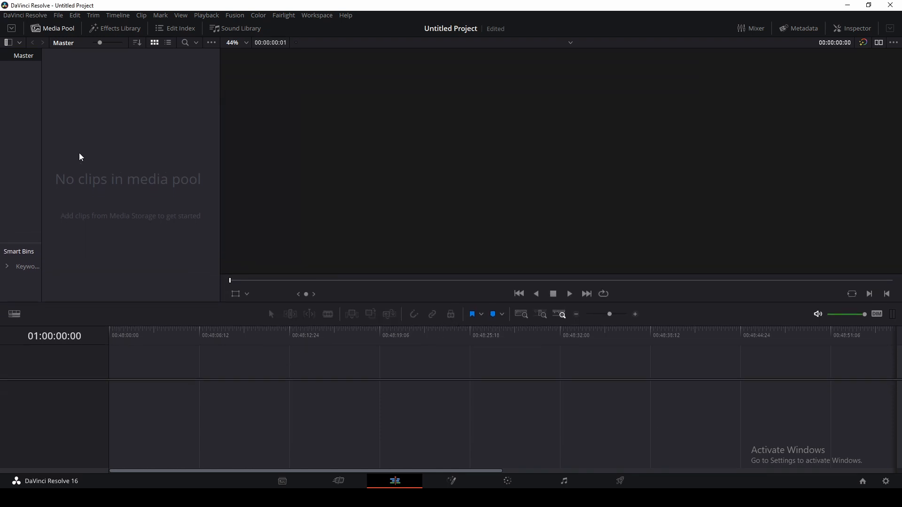
right_click(110, 100)
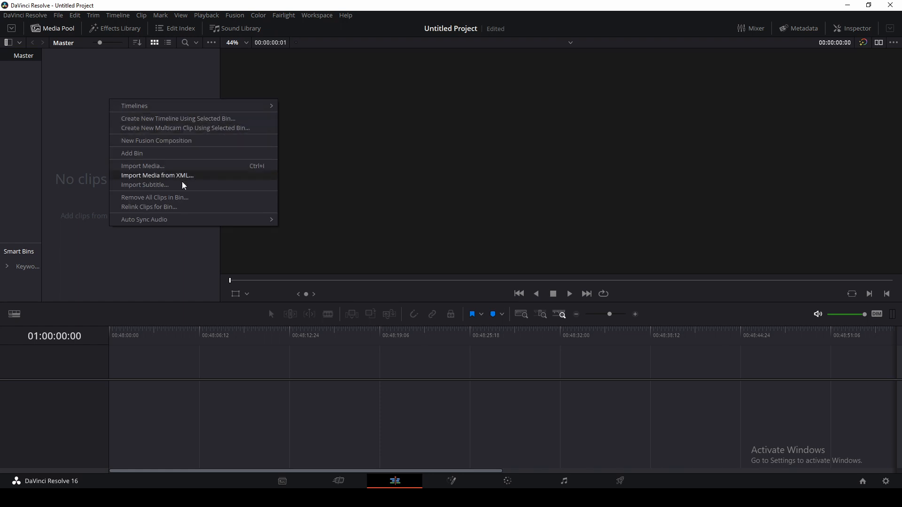
left_click(233, 140)
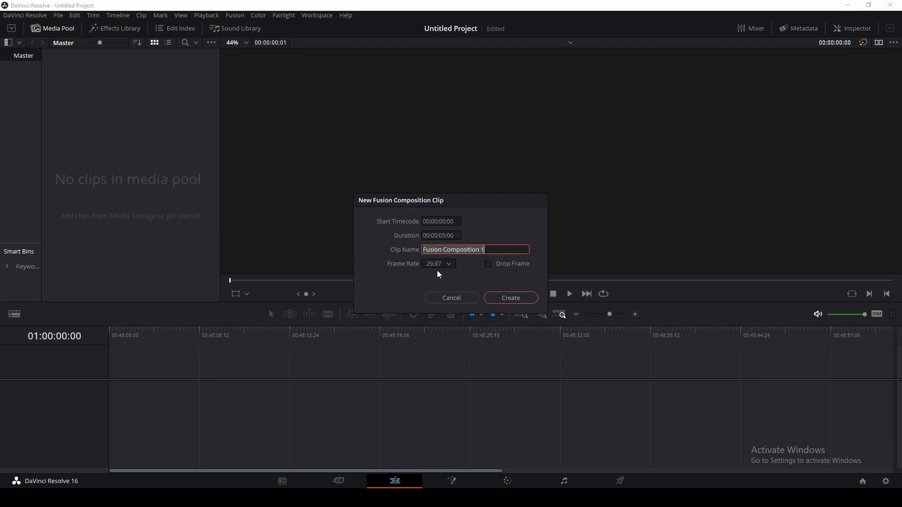
key("shift+Tab")
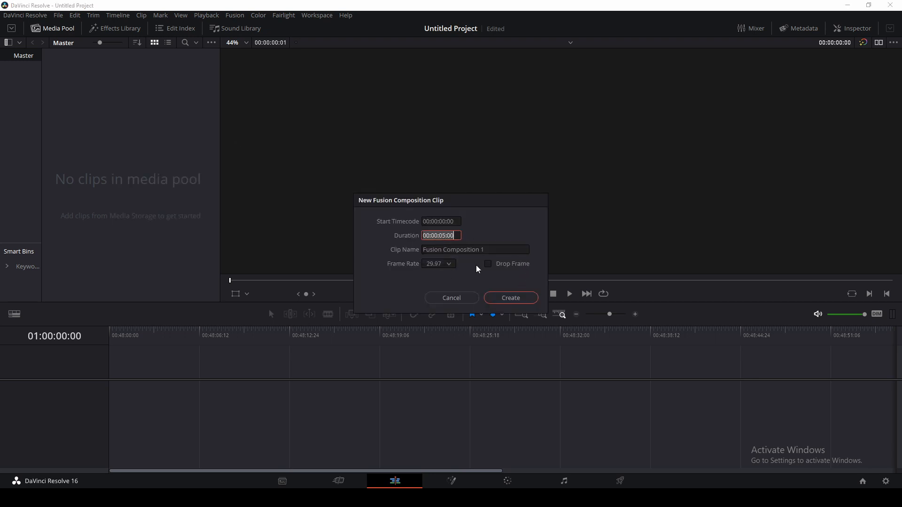
key("Right")
left_click(517, 302)
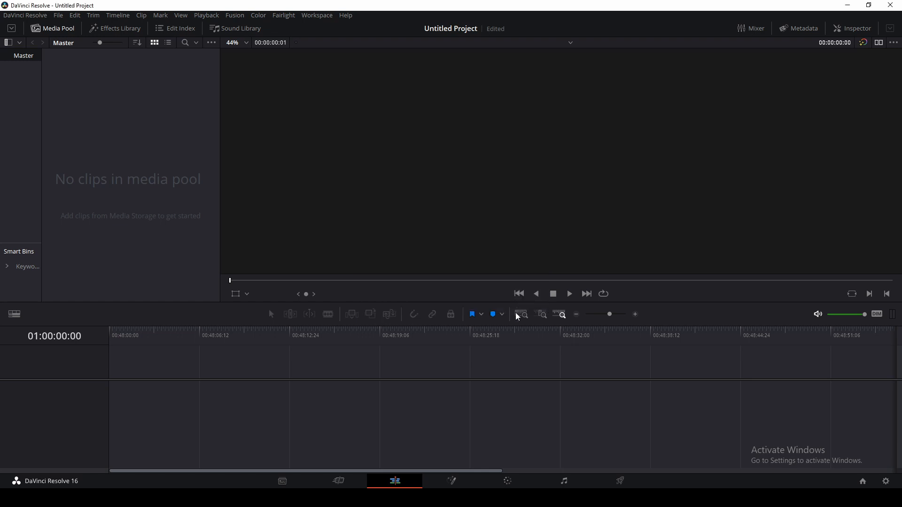
- Place the Fusion composition at the start of a new timeline and open that clip on the Fusion page
left_click_drag(92, 75, 118, 393)
left_click(230, 333)
left_click_drag(288, 344, 186, 346)
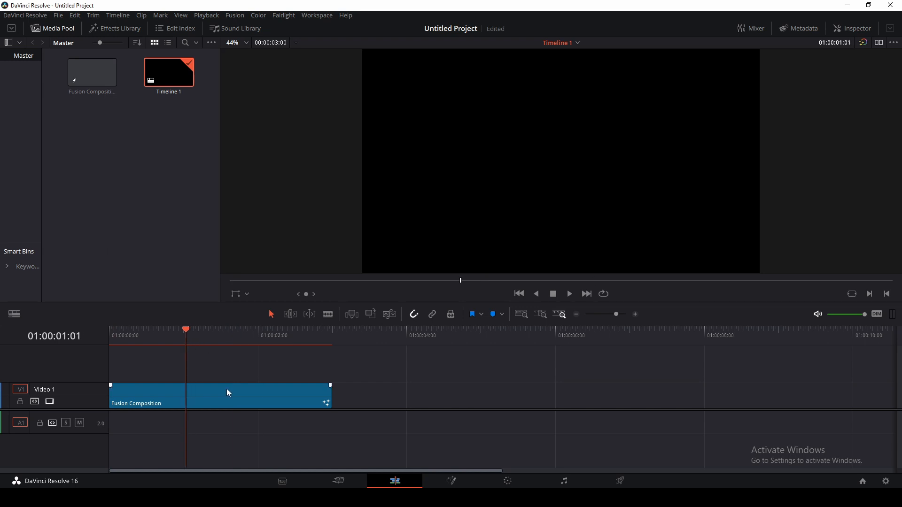
left_click(227, 396)
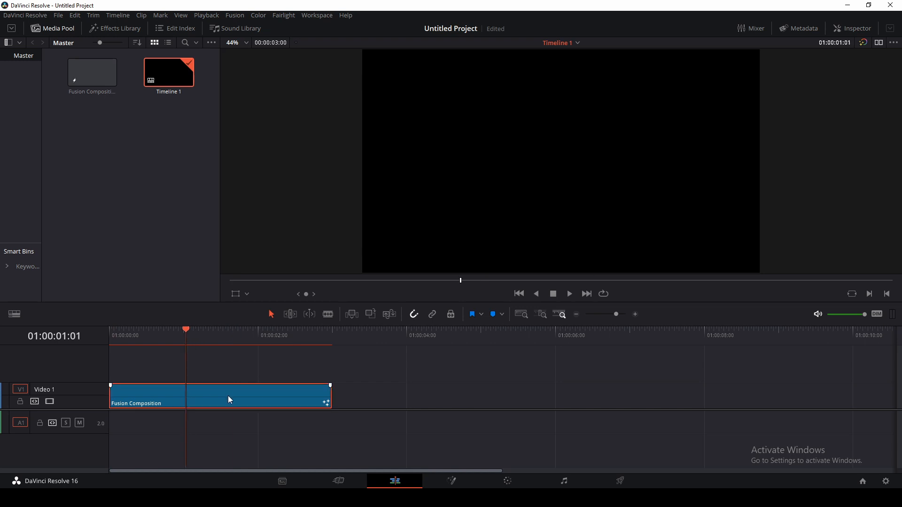
left_click(452, 481)
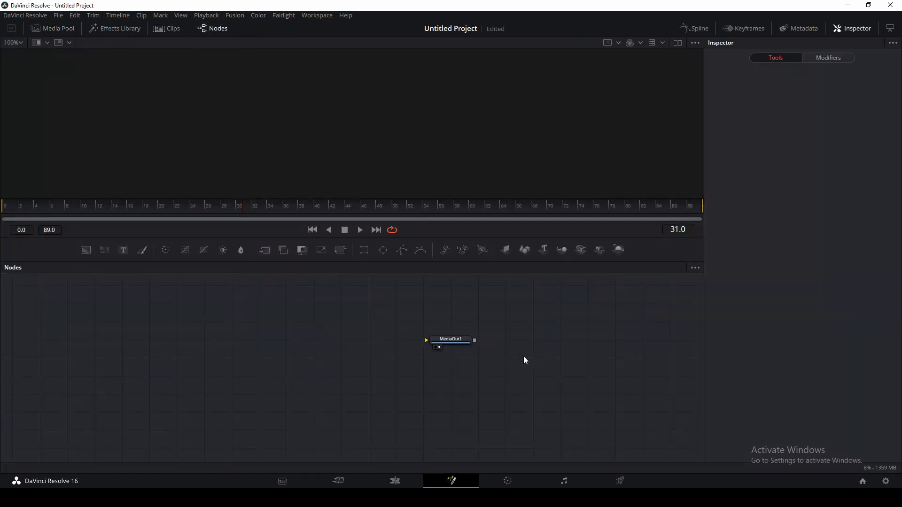
left_click_drag(470, 269, 471, 285)
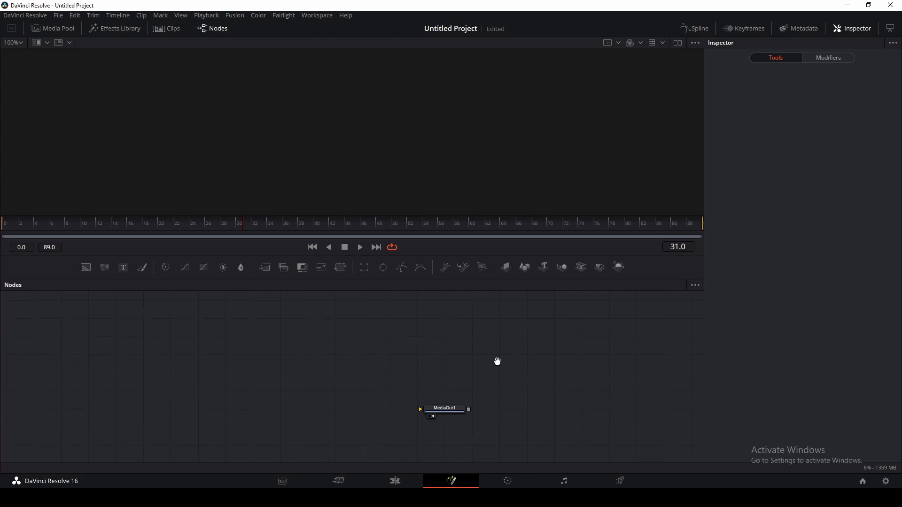
left_click(678, 43)
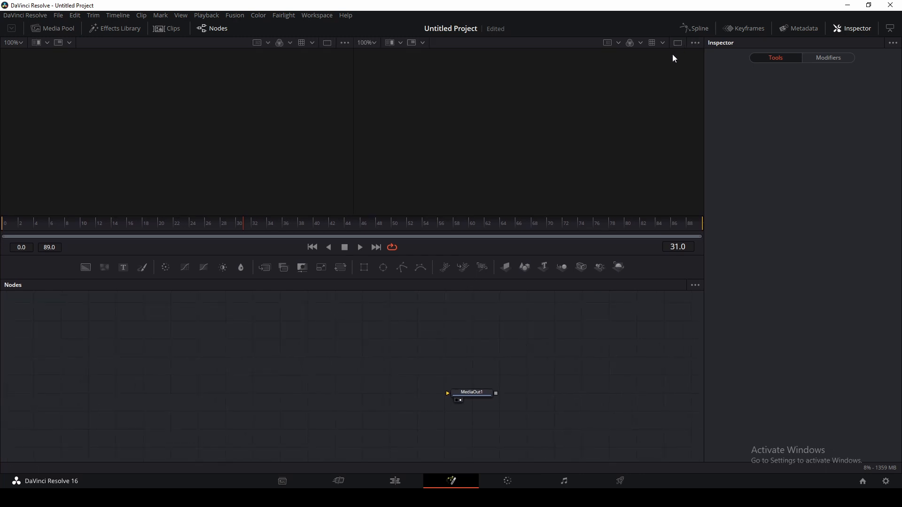
left_click(111, 29)
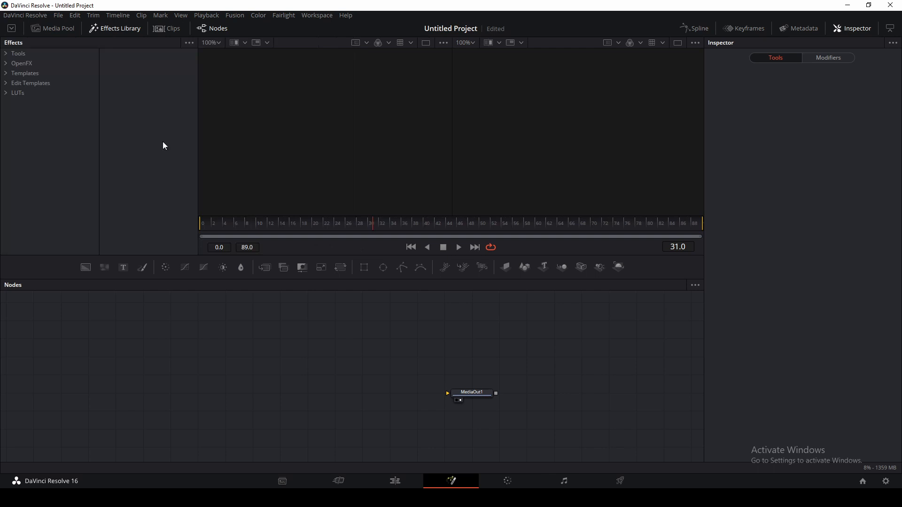
left_click(121, 30)
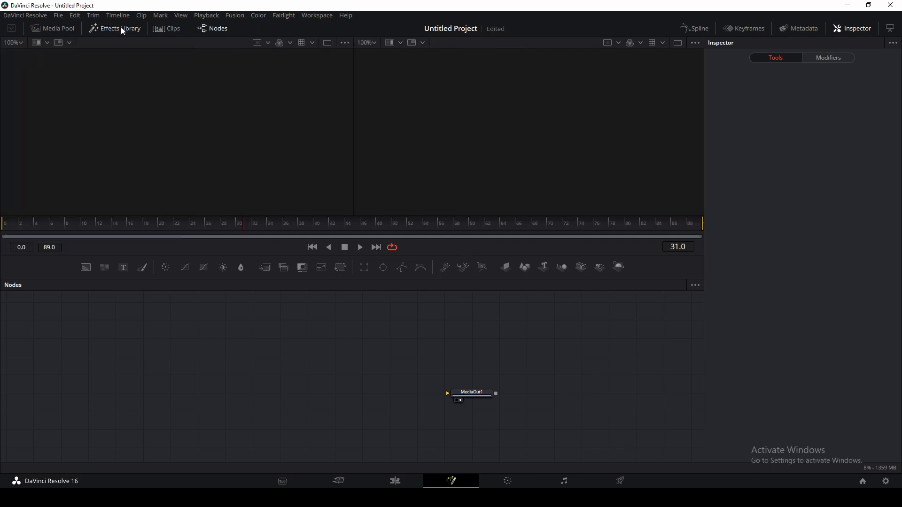
left_click(677, 43)
- Add a Text+ node to the composition and display it in the viewer, enlarging the viewer area
left_click_drag(506, 281, 414, 378)
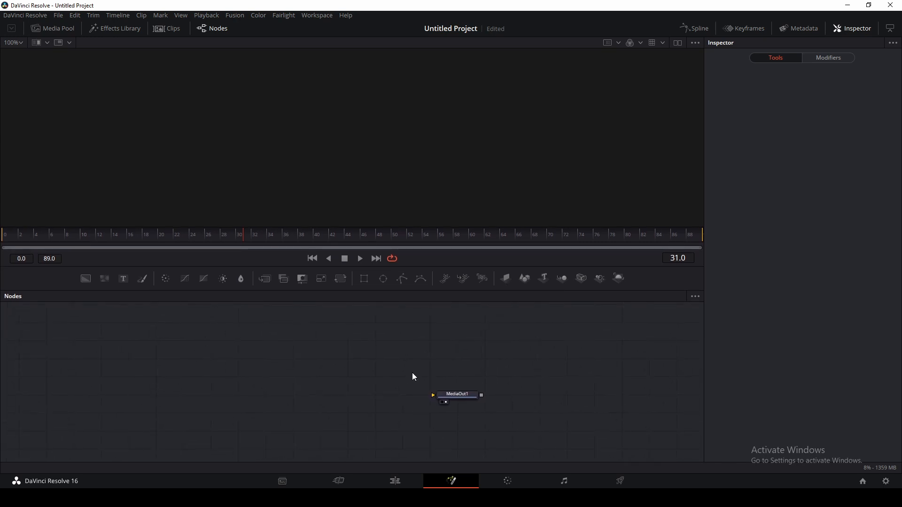
left_click(123, 279)
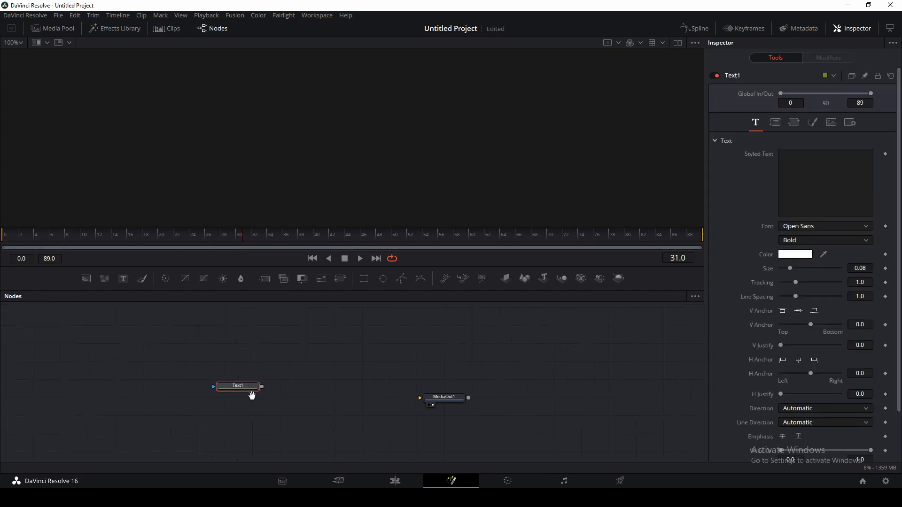
left_click_drag(247, 389, 354, 99)
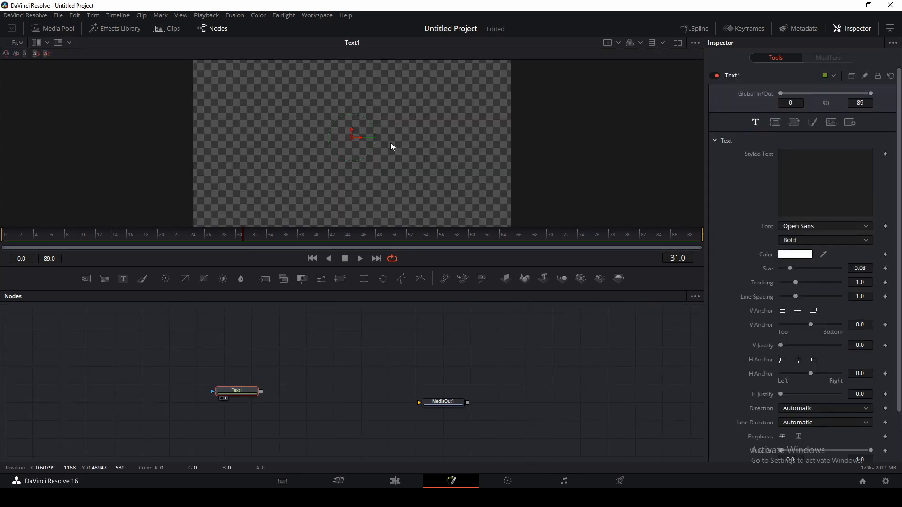
left_click_drag(489, 371, 497, 365)
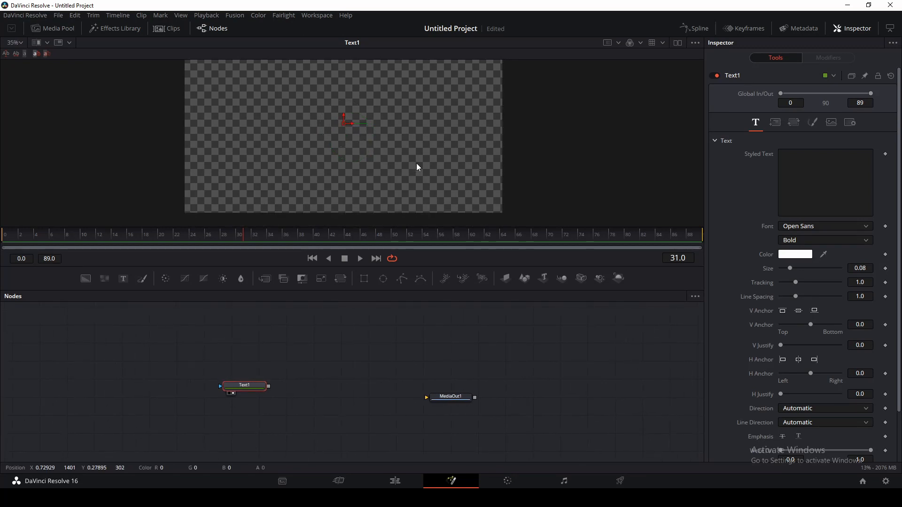
left_click_drag(458, 117, 459, 137)
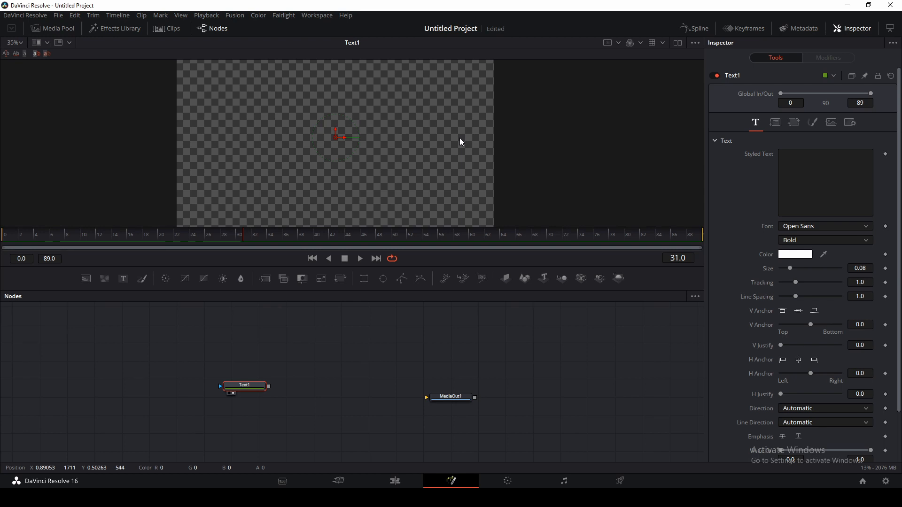
left_click_drag(483, 289, 483, 311)
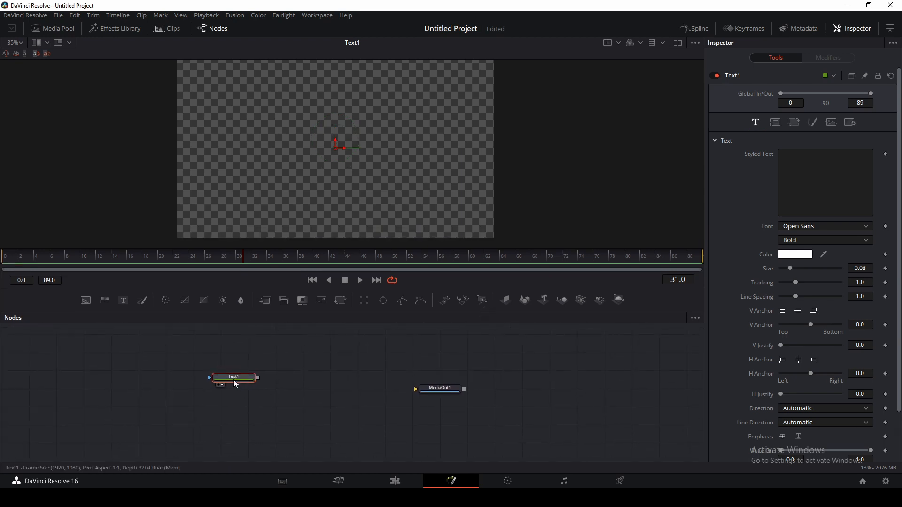
mouse_move(233, 381)
left_mouse_down()
mouse_move(226, 388)
mouse_move(234, 391)
left_mouse_up()
- Enter "billions dream" as the node's styled text and set its font to Billion Dreams
left_click(802, 163)
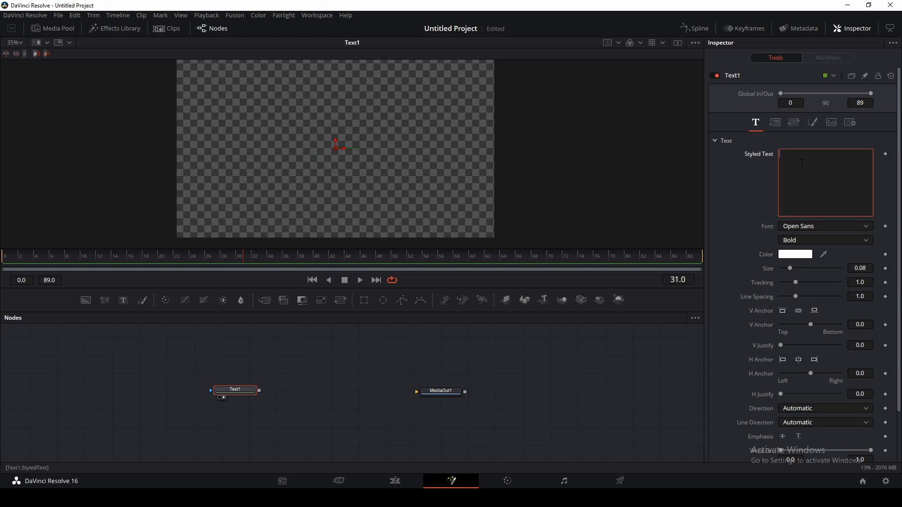
type("billions dream")
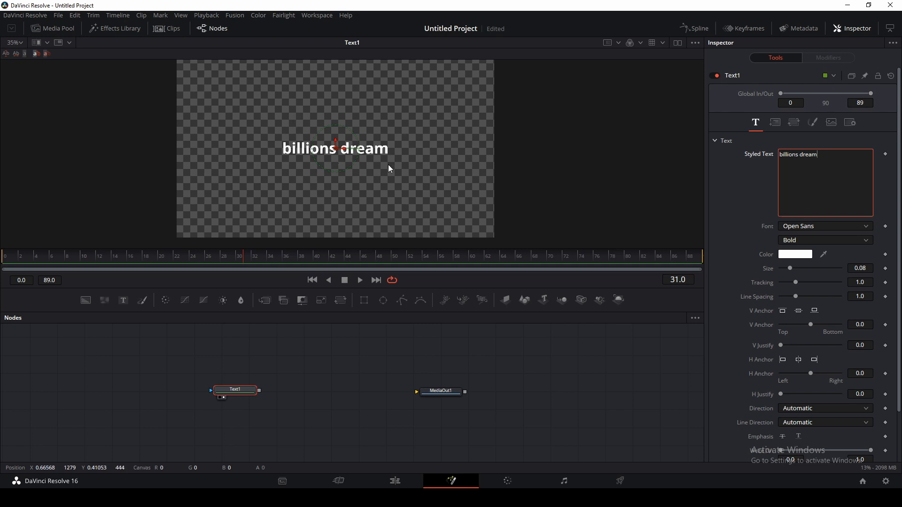
left_click(853, 229)
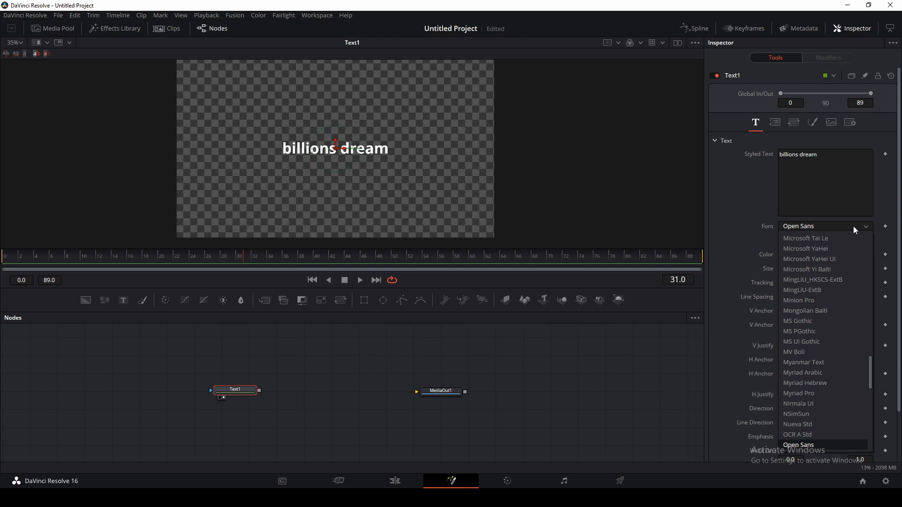
type("bi")
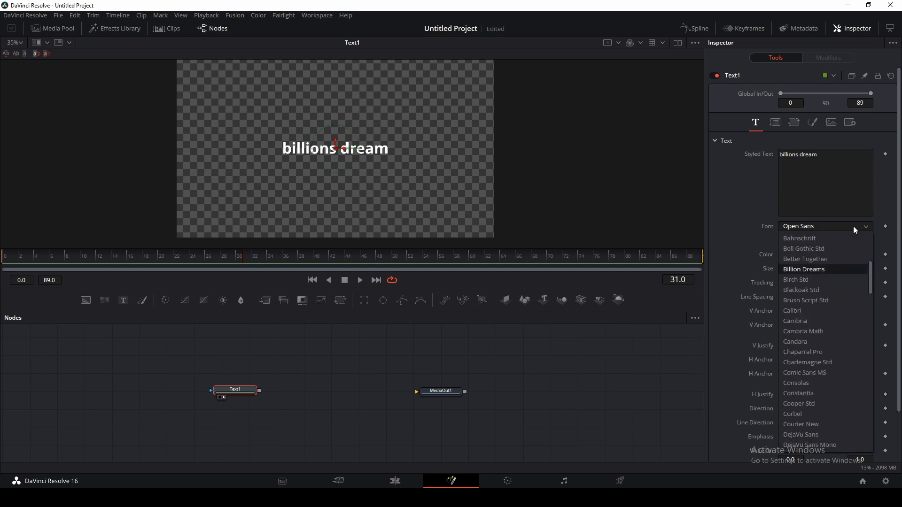
key("Return")
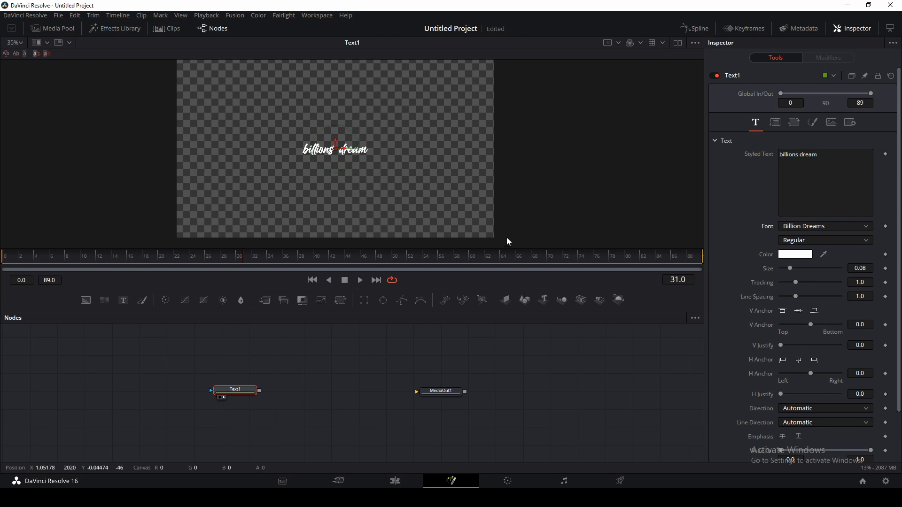
- Increase the size of the "billions dream" text to 0.252
mouse_move(390, 193)
left_mouse_down()
mouse_move(419, 201)
mouse_move(405, 205)
mouse_move(407, 195)
left_mouse_up()
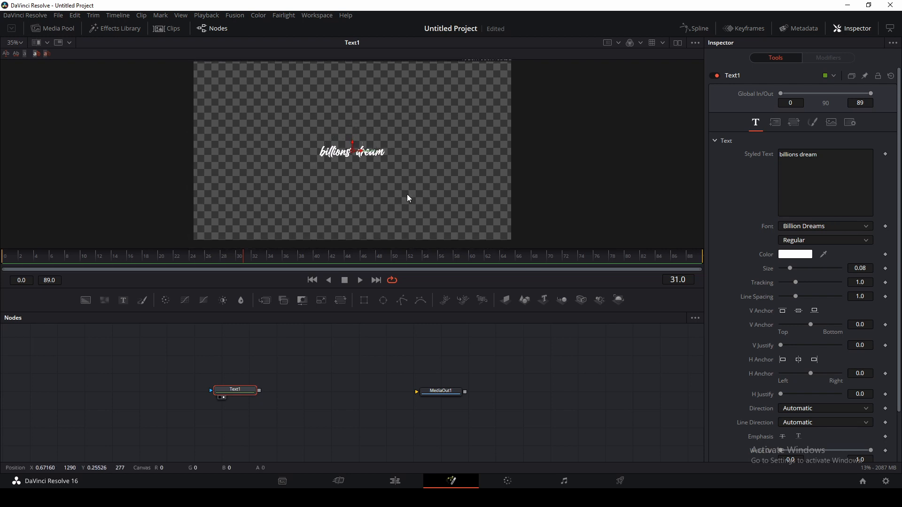
left_click_drag(425, 162, 415, 183)
left_click_drag(479, 311, 479, 335)
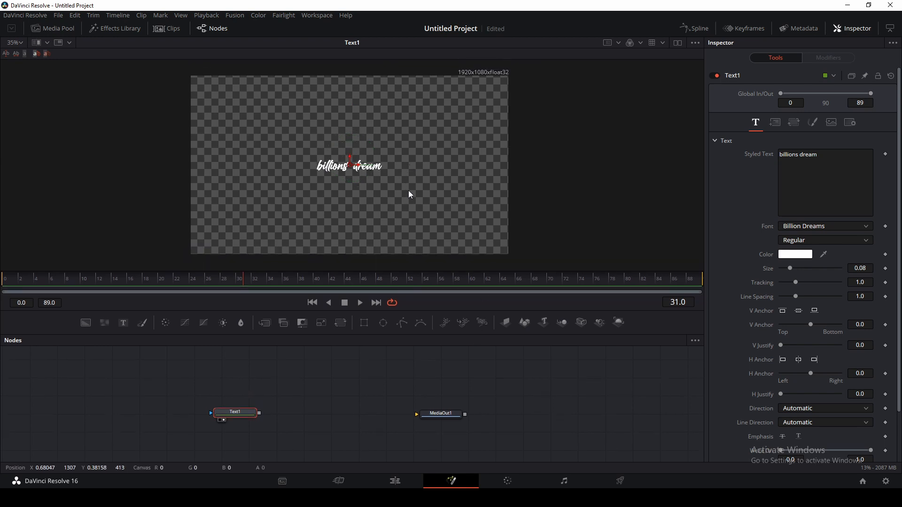
scroll(408, 191, "up", 2)
left_click_drag(404, 161, 408, 168)
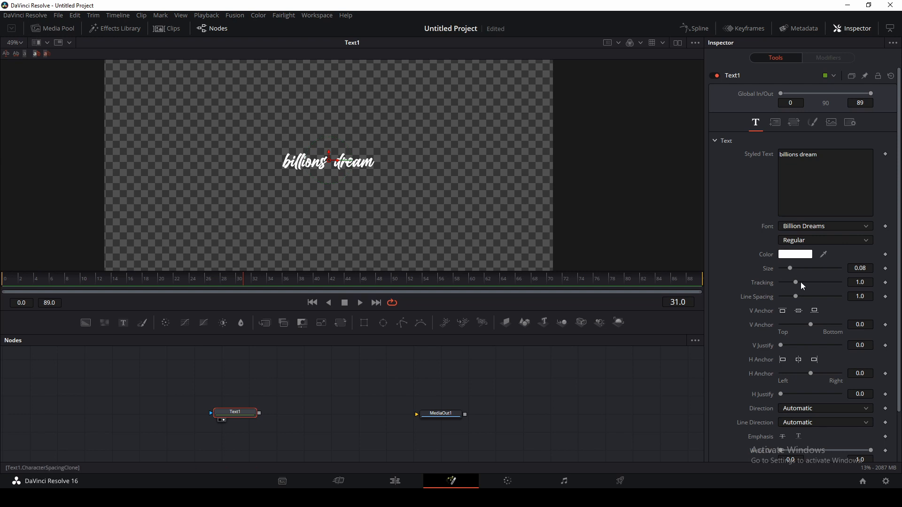
left_click_drag(790, 268, 813, 277)
scroll(449, 144, "down", 3)
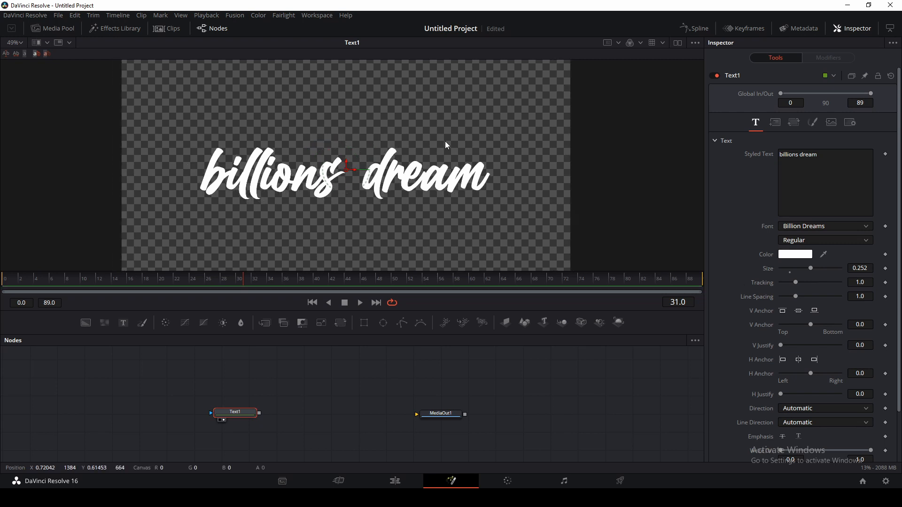
left_click_drag(398, 393, 411, 394)
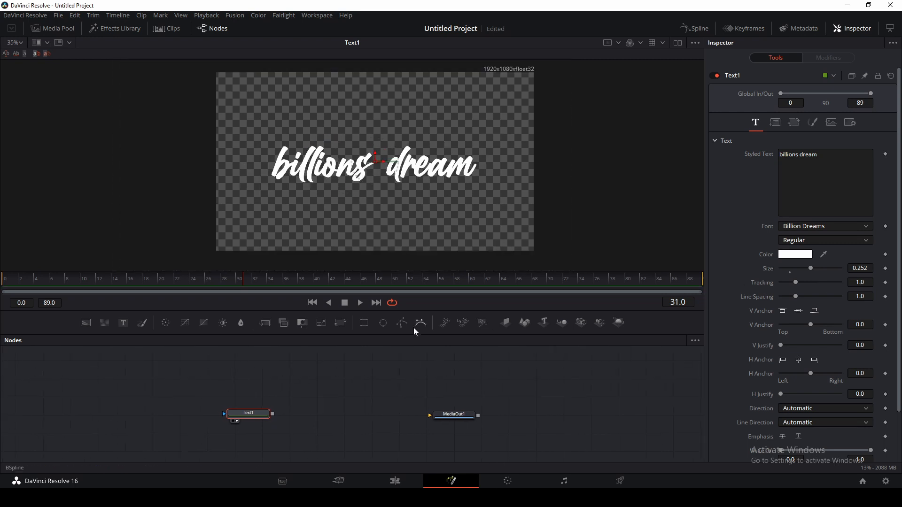
left_click_drag(414, 334, 415, 324)
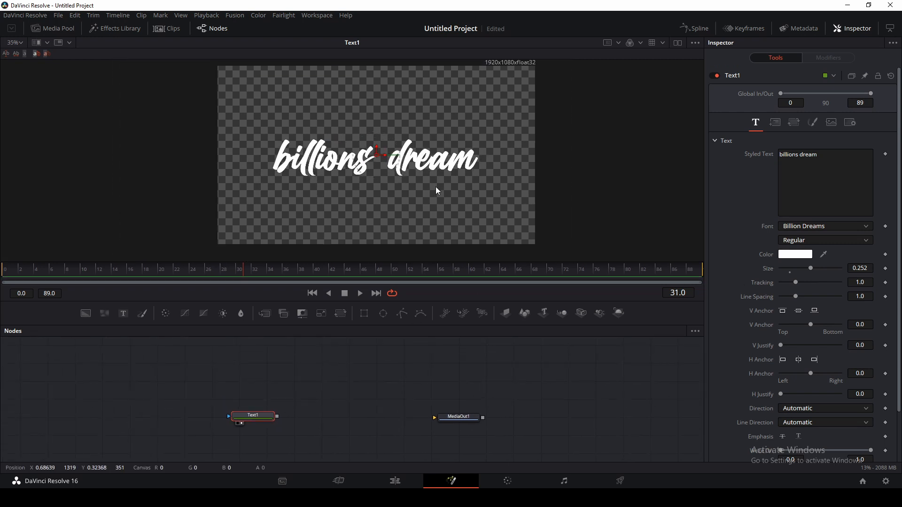
left_click_drag(423, 190, 425, 191)
left_click_drag(341, 435, 336, 421)
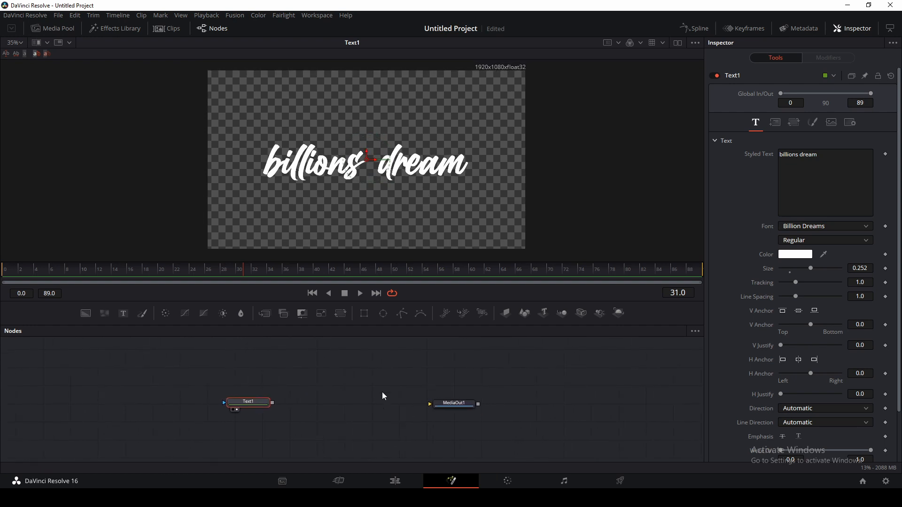
- Increase the size of the "billions dream" text to 0.2717
left_click_drag(376, 379, 345, 383)
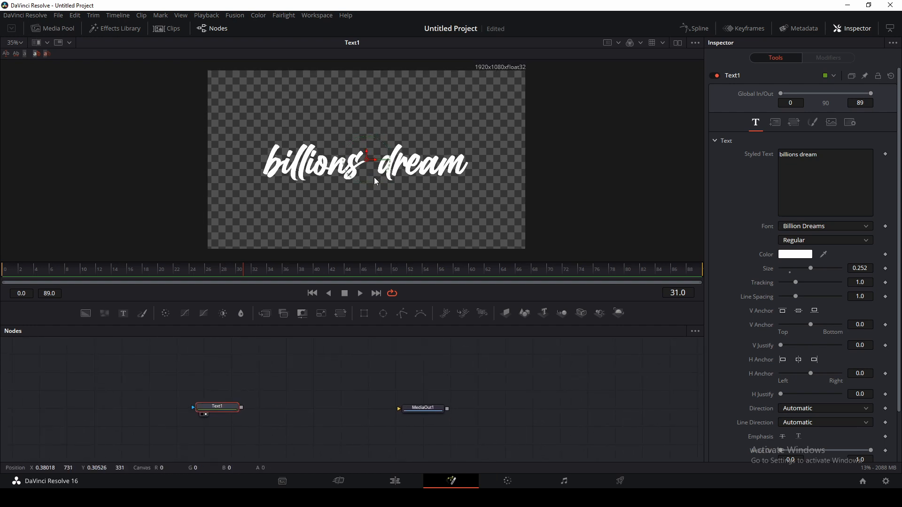
left_click_drag(810, 269, 812, 269)
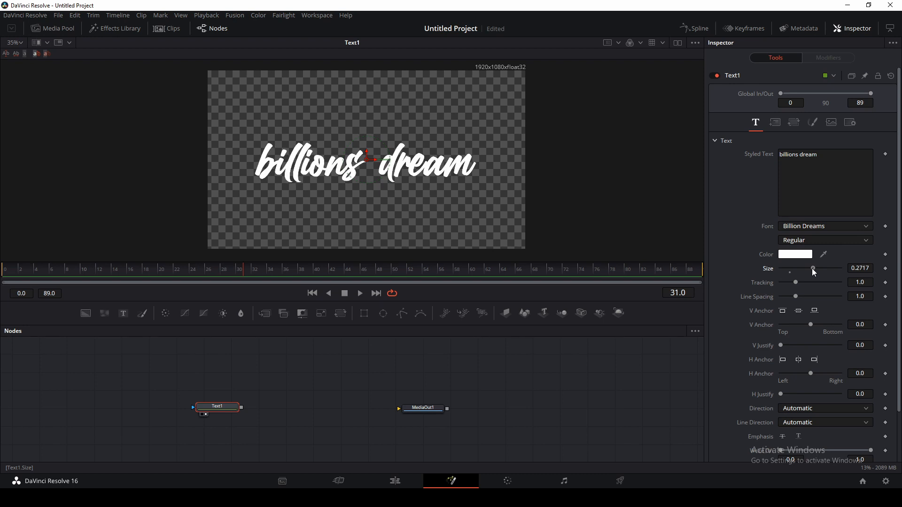
mouse_move(318, 394)
left_mouse_down()
mouse_move(332, 395)
mouse_move(306, 392)
left_mouse_up()
- Add a separate Paint node to the composition and display it in the viewer
left_click(307, 388)
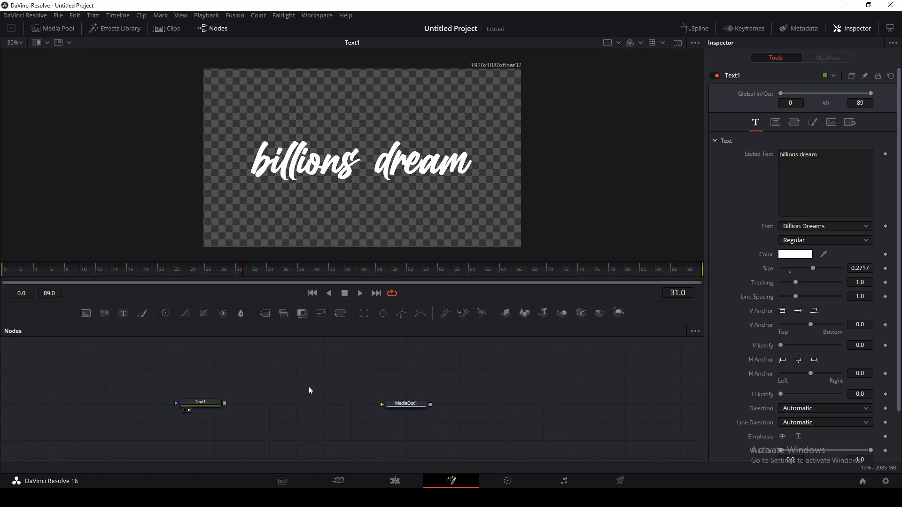
key("shift+space")
type("pnt")
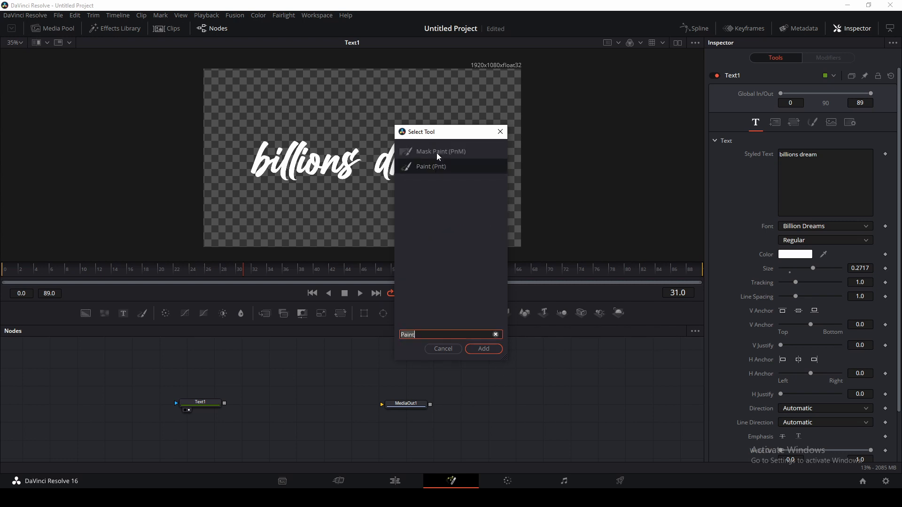
left_click(486, 350)
mouse_move(307, 395)
left_mouse_down()
mouse_move(361, 408)
mouse_move(278, 376)
mouse_move(366, 132)
left_mouse_up()
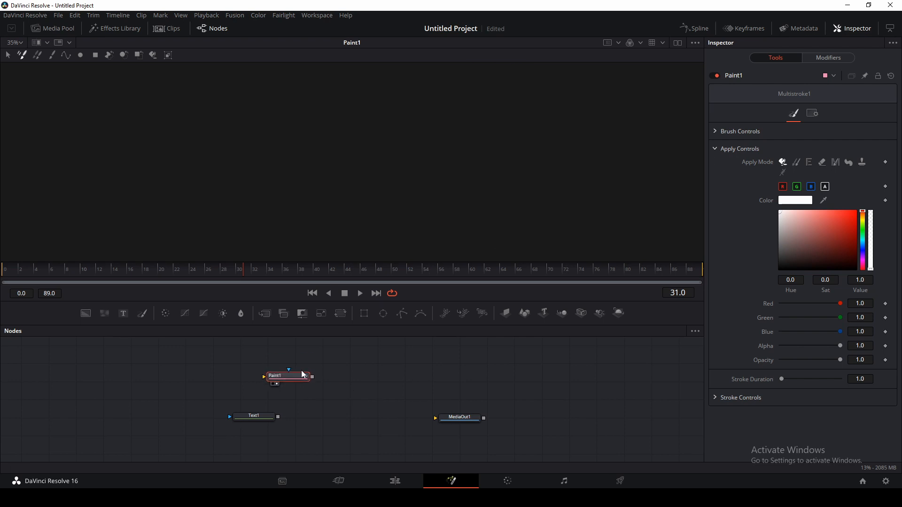
left_click_drag(367, 376, 325, 379)
- Add a Background node feeding into the Paint node and make it fully transparent with alpha 0.0
mouse_move(246, 383)
left_mouse_down()
mouse_move(258, 382)
mouse_move(235, 377)
left_mouse_up()
left_click(193, 379)
left_click(84, 314)
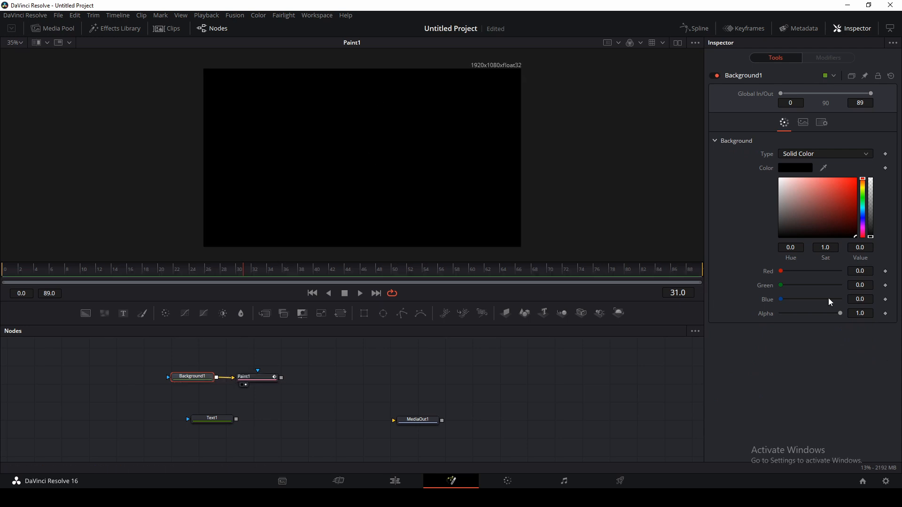
left_click_drag(841, 316, 770, 320)
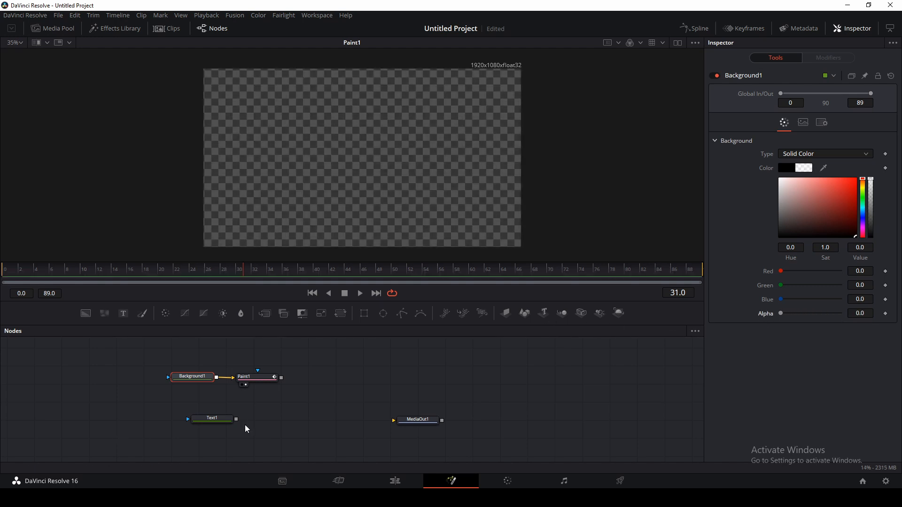
- Line up the Text1 node beneath Background1 and add an unconnected Merge node beside it
mouse_move(233, 409)
left_mouse_down()
mouse_move(260, 404)
mouse_move(211, 422)
left_mouse_up()
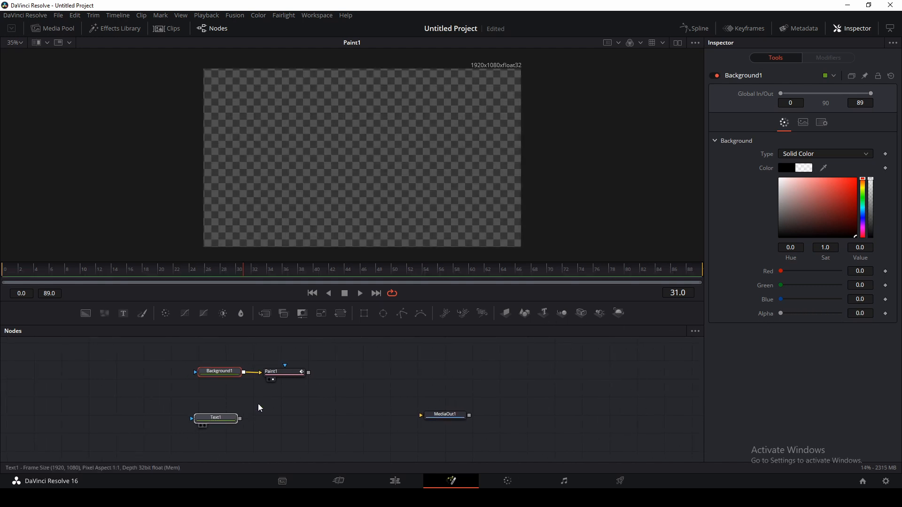
left_click_drag(189, 361, 326, 393)
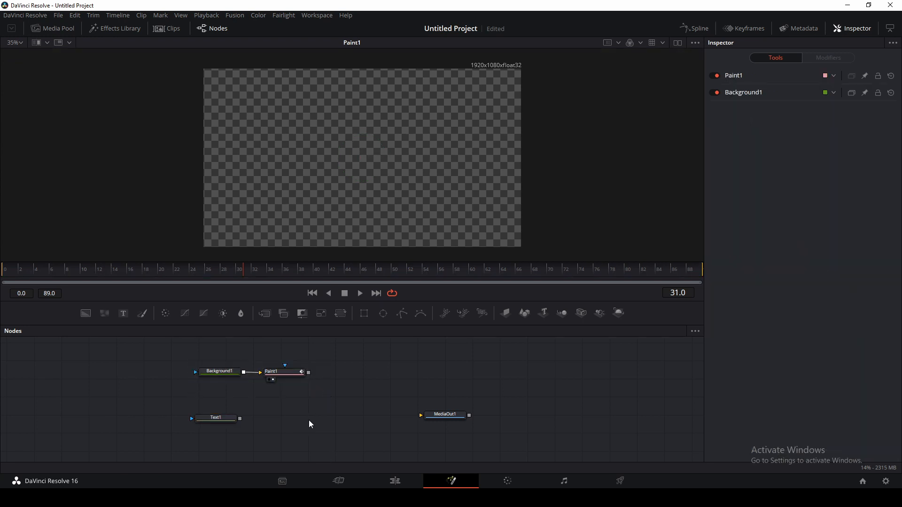
left_click(264, 315)
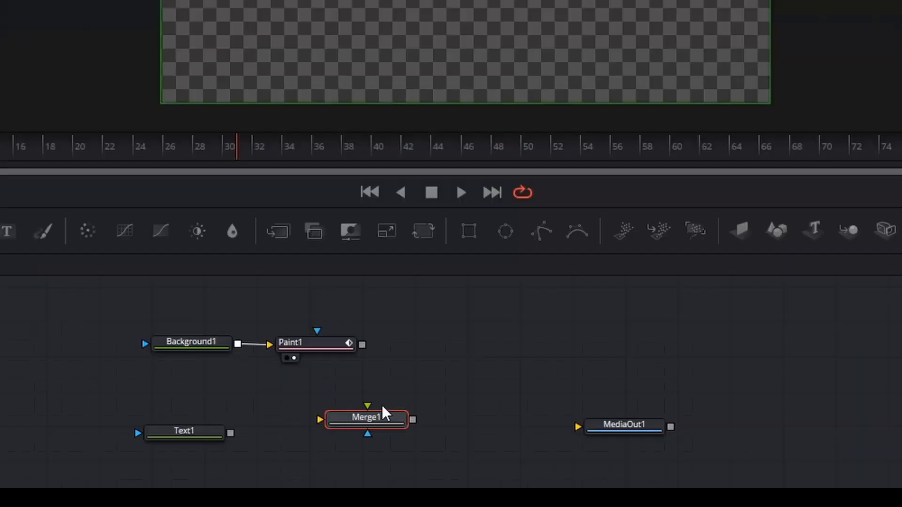
left_click_drag(302, 416, 303, 430)
- Connect Text1 to the Merge node's background input and Paint1 to its foreground input
left_click_drag(350, 449, 281, 415)
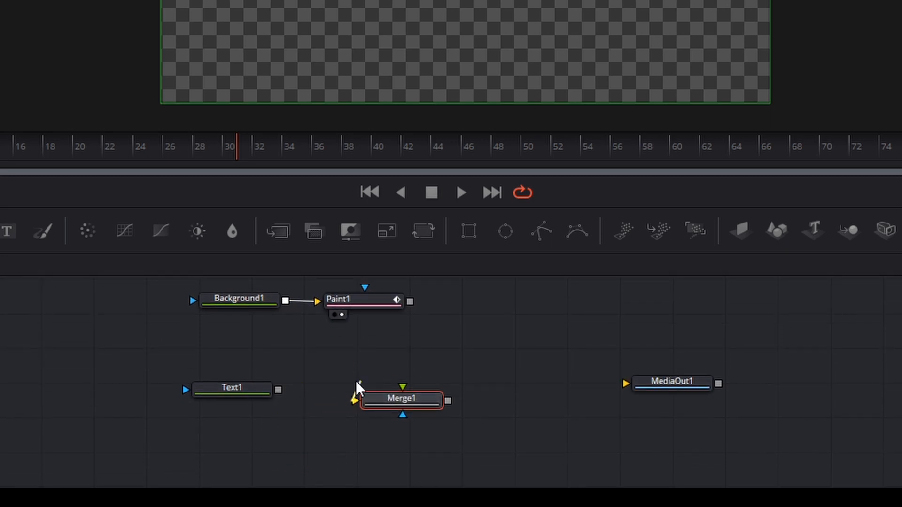
mouse_move(396, 366)
left_mouse_down()
mouse_move(398, 399)
mouse_move(397, 372)
mouse_move(424, 412)
mouse_move(391, 371)
mouse_move(399, 374)
left_mouse_up()
left_click(409, 418)
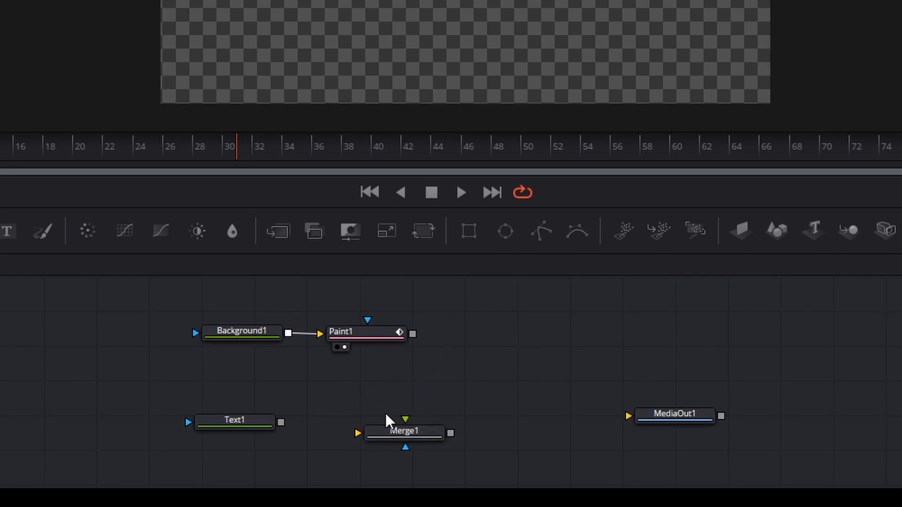
mouse_move(353, 433)
left_mouse_down()
mouse_move(299, 433)
mouse_move(301, 424)
mouse_move(282, 422)
left_mouse_up()
left_click_drag(406, 419, 385, 335)
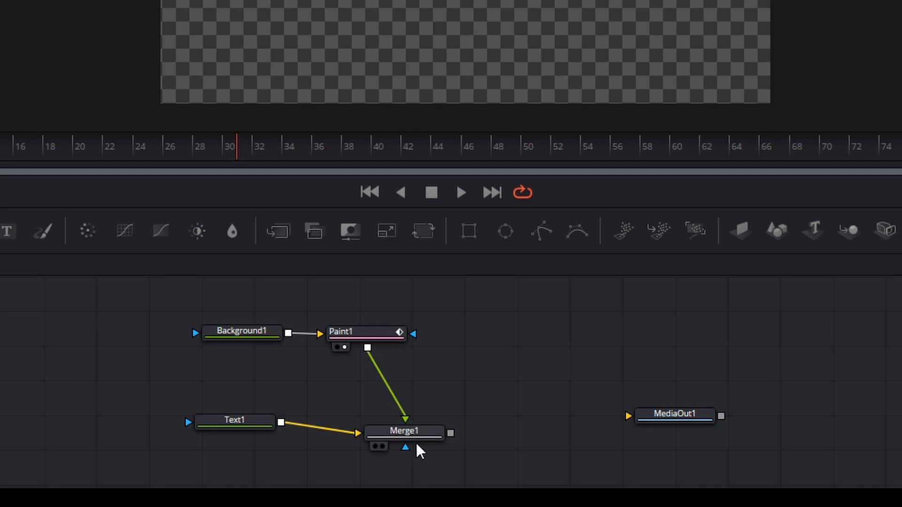
- Align the connected nodes in a tidy grid and display the Merge node in the viewer
mouse_move(407, 441)
left_mouse_down()
mouse_move(374, 435)
mouse_move(374, 418)
mouse_move(401, 439)
mouse_move(404, 427)
left_mouse_up()
left_click_drag(309, 379, 318, 380)
left_click_drag(228, 361, 241, 419)
left_click_drag(336, 422, 338, 423)
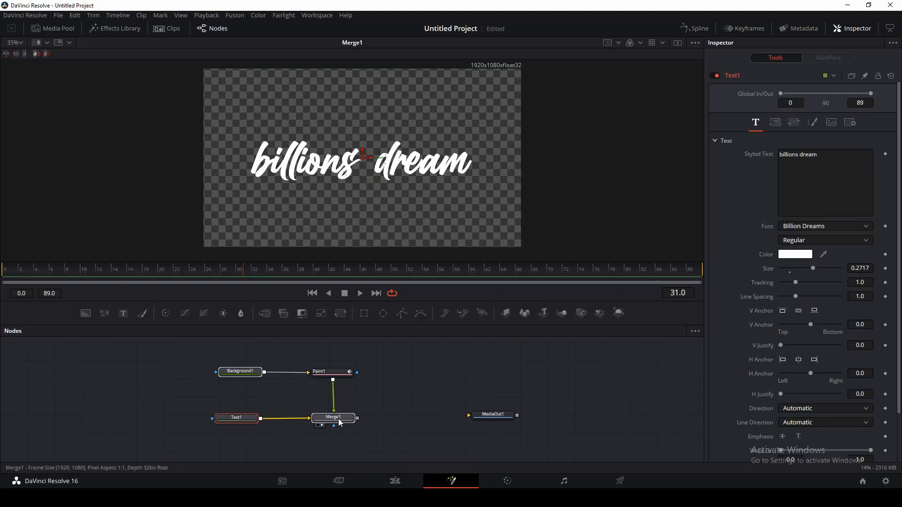
- Change the Text1 colour to orange, #ffaa00
left_click(239, 419)
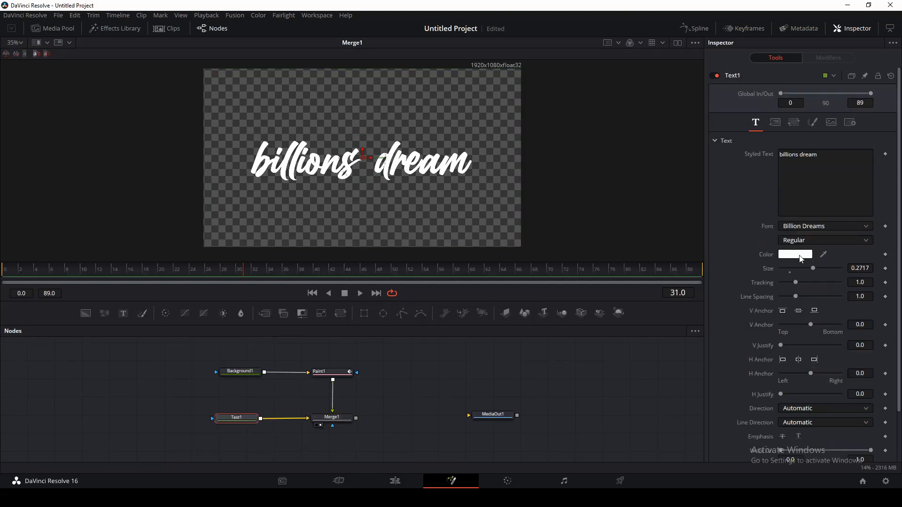
left_click(801, 257)
left_click(397, 207)
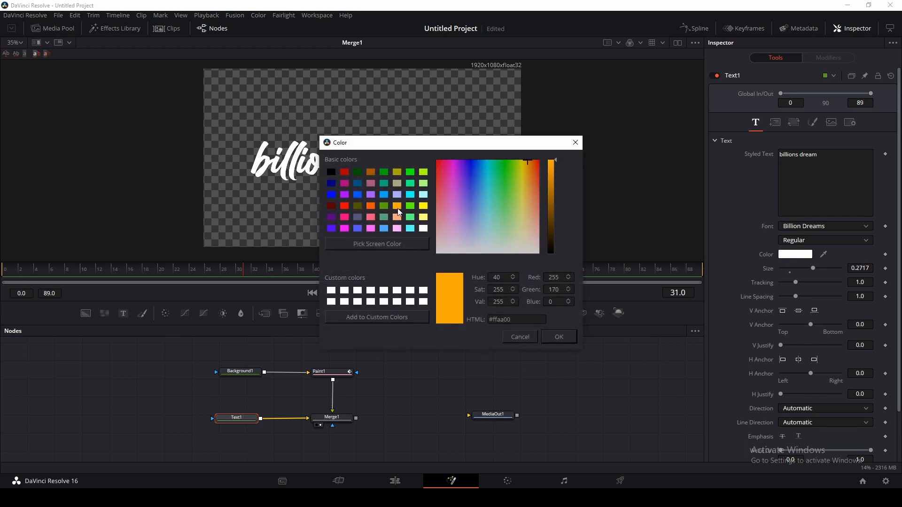
left_click(559, 337)
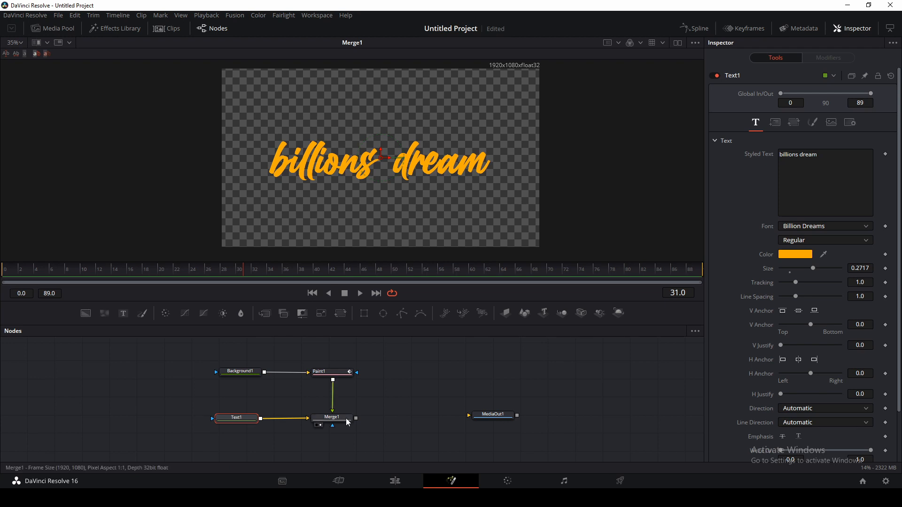
- Activate the Polyline Stroke tool on the Paint1 node at frame 10 and enlarge the viewer area
left_click(333, 370)
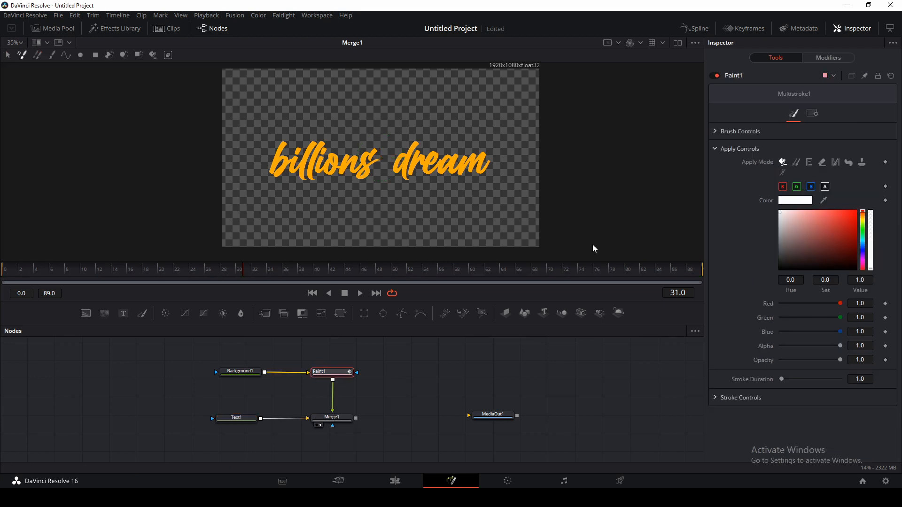
left_click(65, 55)
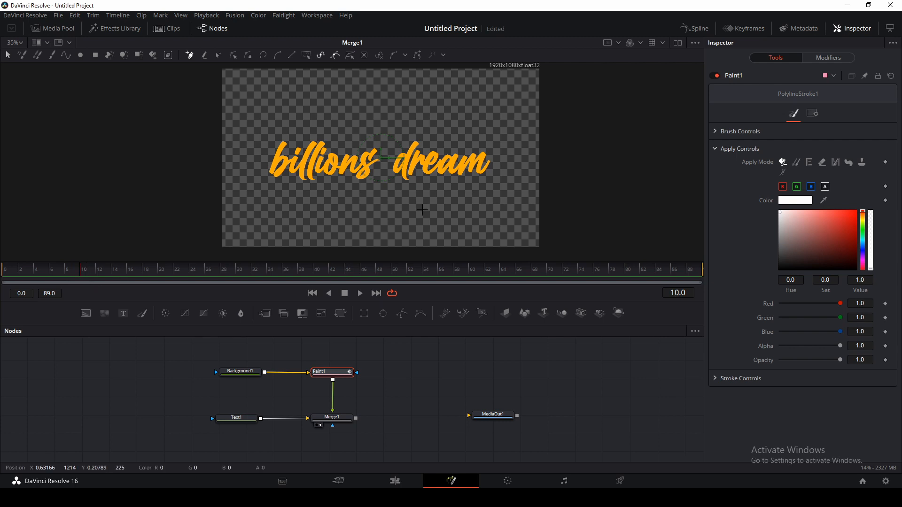
left_click_drag(424, 198, 439, 207)
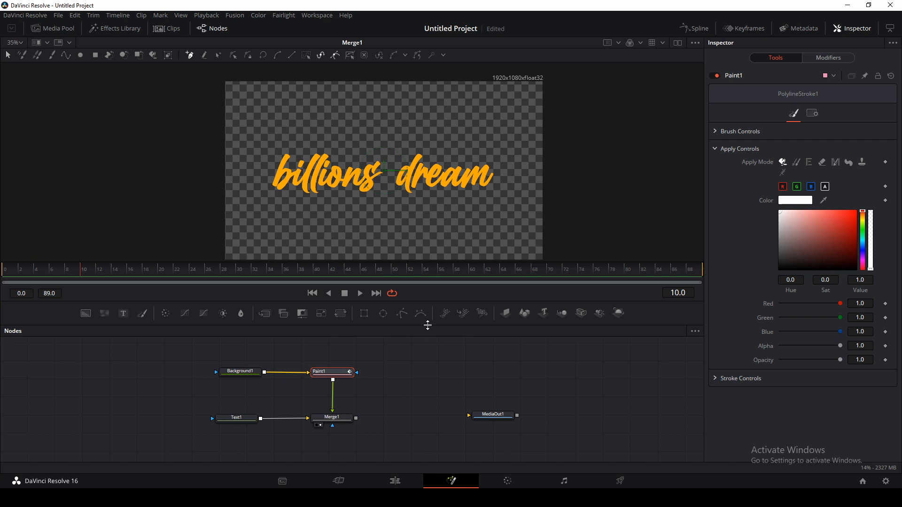
left_click_drag(427, 325, 427, 365)
scroll(190, 215, "up", 5)
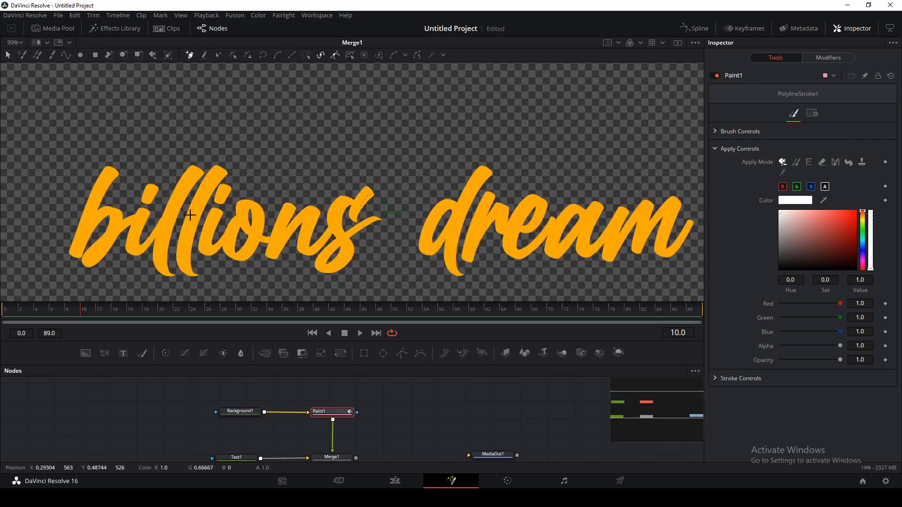
left_click_drag(94, 246, 219, 230)
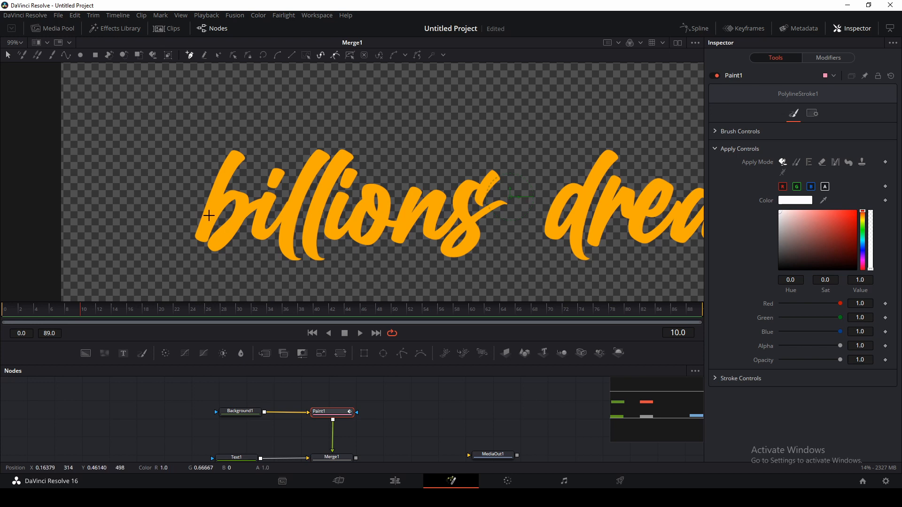
- Trace the letter "b" of "billions" with a polyline stroke, from the top of its stem down and around the bowl
left_click(239, 152)
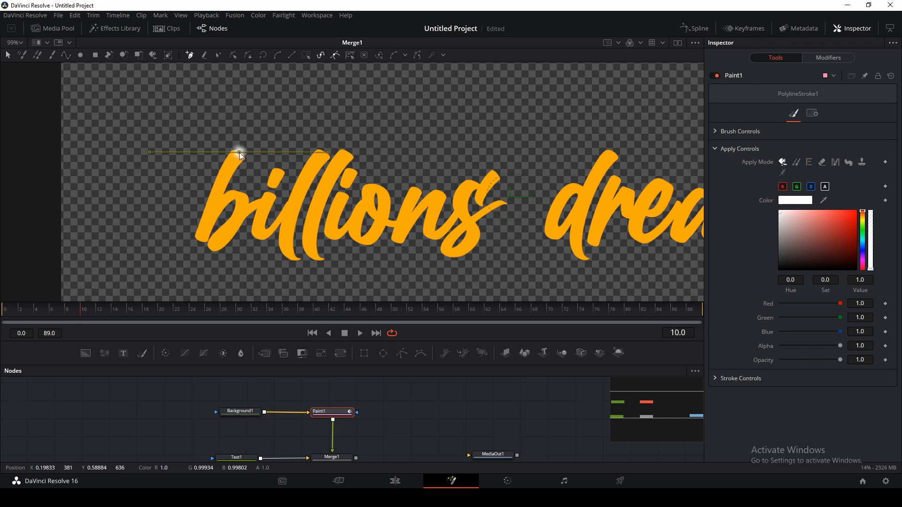
left_click(220, 189)
left_click(209, 224)
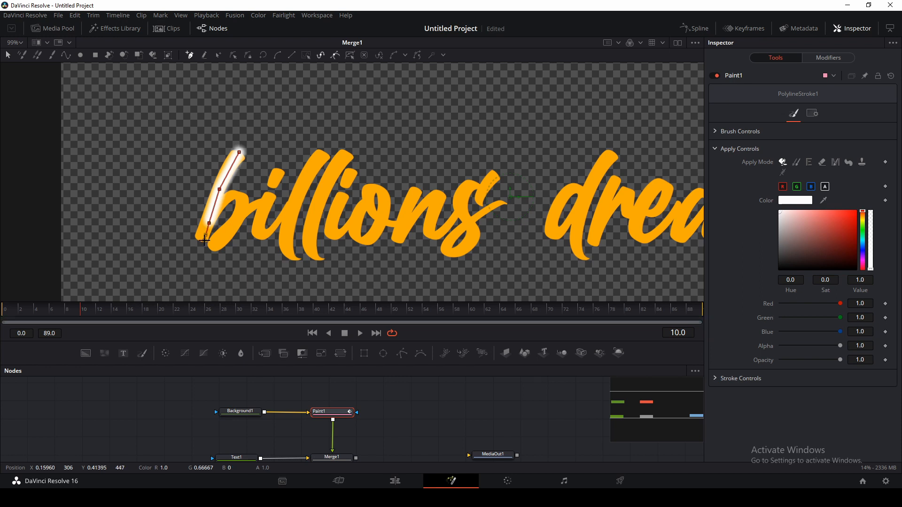
left_click(204, 239)
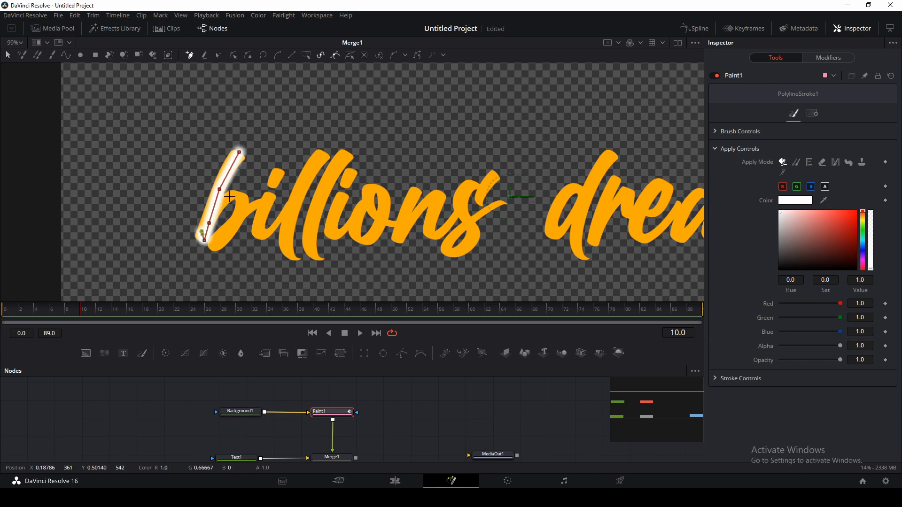
left_click(230, 196)
left_click(239, 189)
left_click(242, 199)
left_click(245, 208)
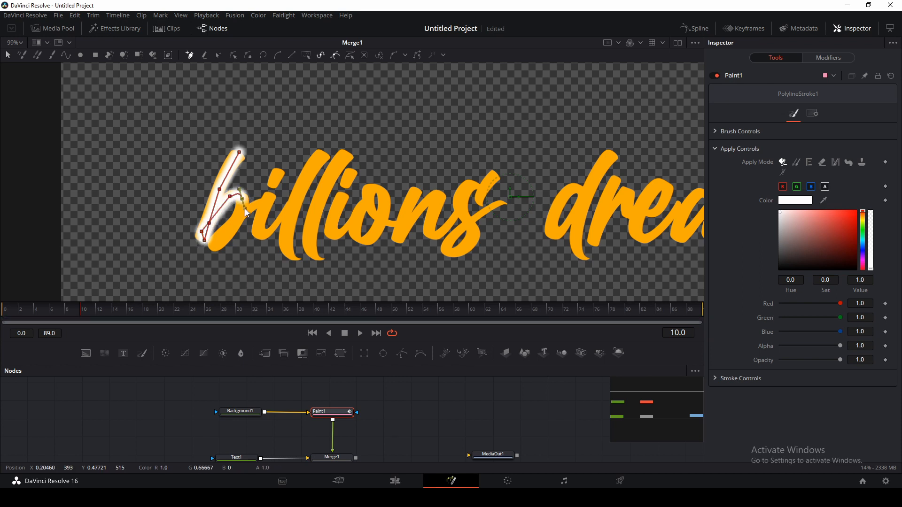
left_click(225, 241)
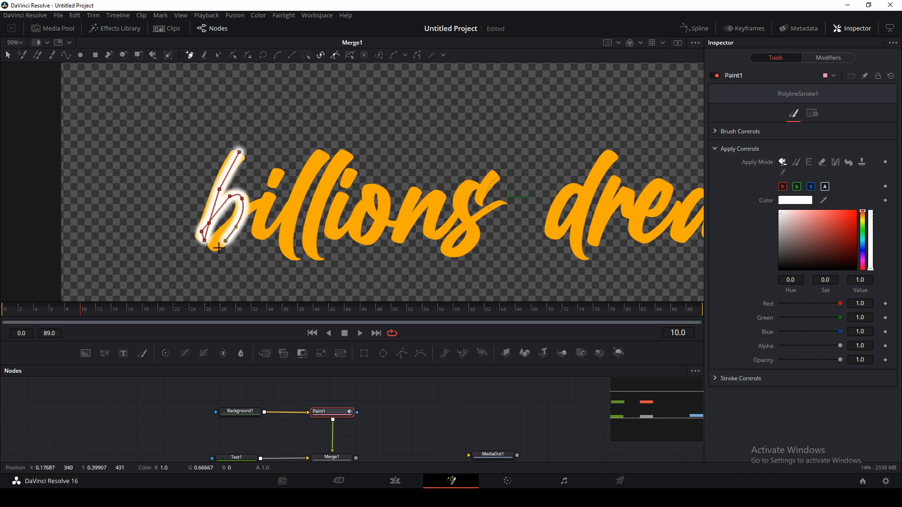
left_click(214, 248)
left_click(214, 237)
- Continue the polyline stroke from the "b" along the letter "i", up to its dot and around its lower curve
left_click(247, 208)
left_click(265, 203)
left_click(271, 197)
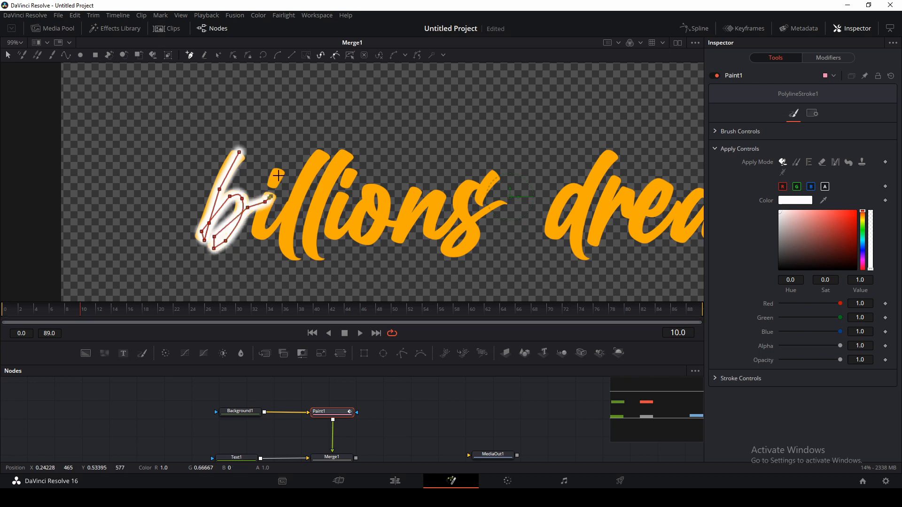
left_click(280, 171)
left_click_drag(258, 230, 260, 241)
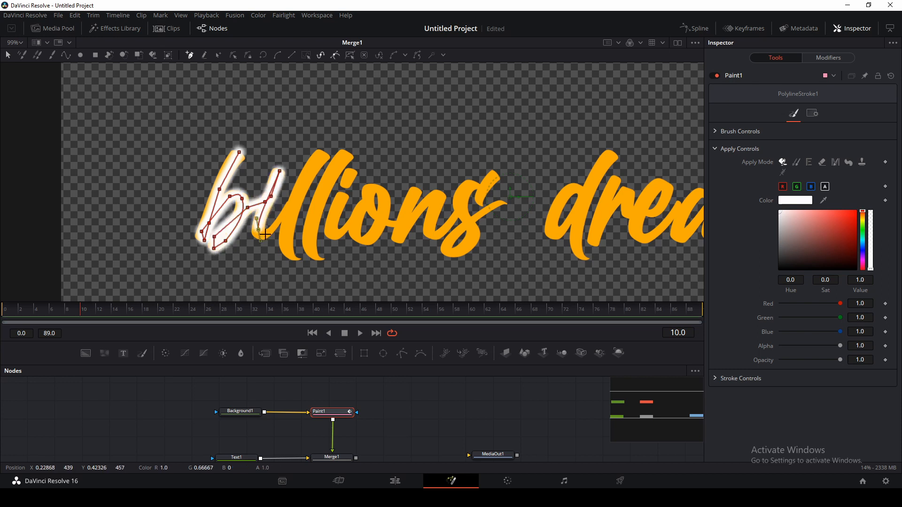
left_click(266, 234)
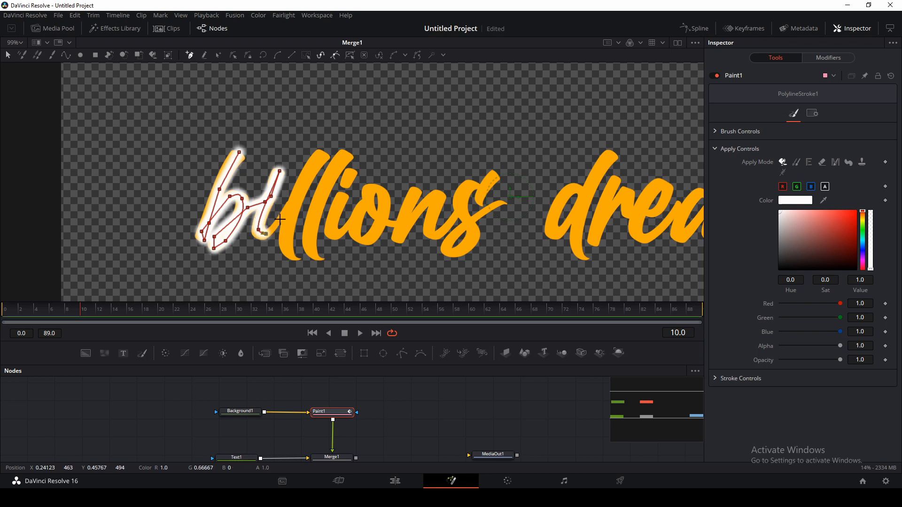
left_click(280, 219)
- Extend the polyline stroke along the first "l" of "billions", from its top down to its lower tail
left_click(321, 154)
left_click(299, 209)
left_click(287, 236)
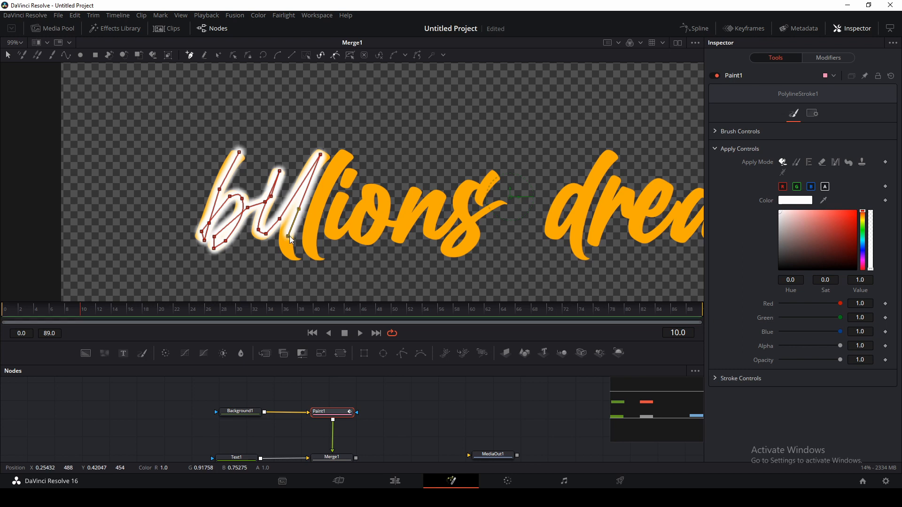
left_click_drag(287, 237, 283, 236)
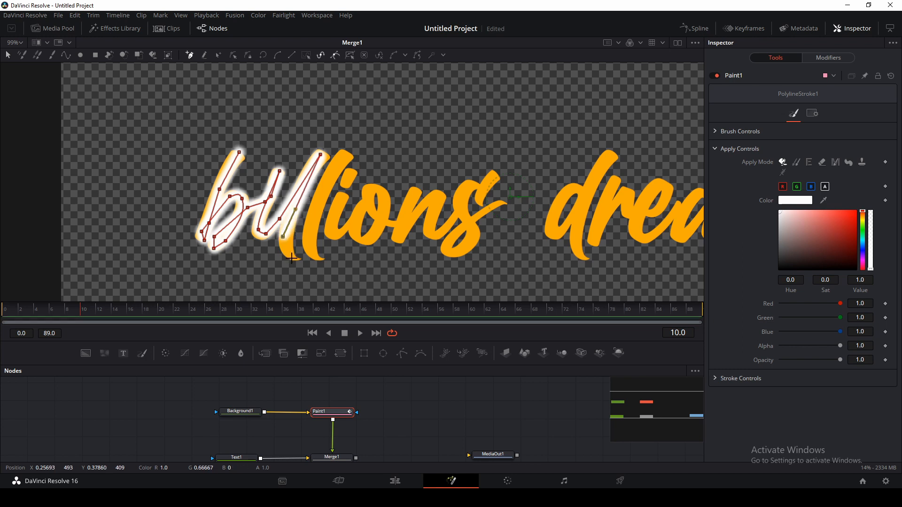
left_click(292, 258)
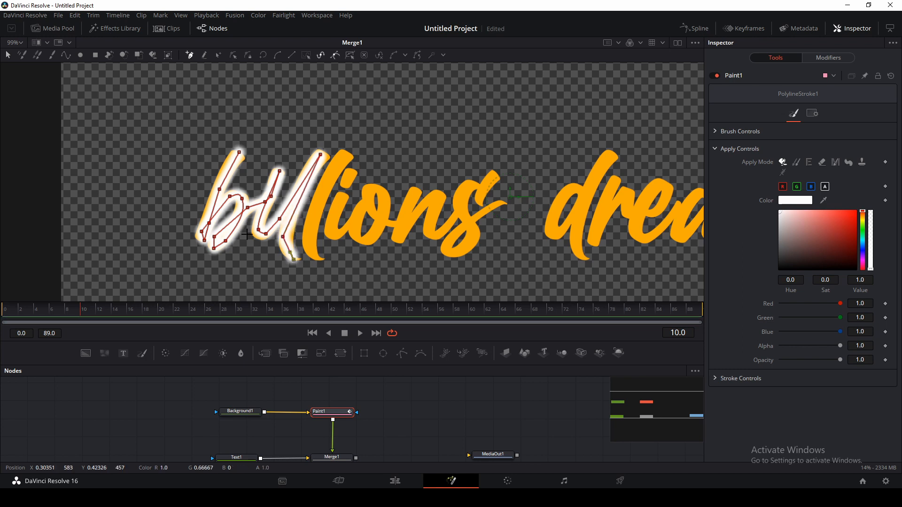
- Loop the polyline stroke beneath the letters and trace the second "l" from its tail up to its top
left_click(308, 278)
left_click(326, 277)
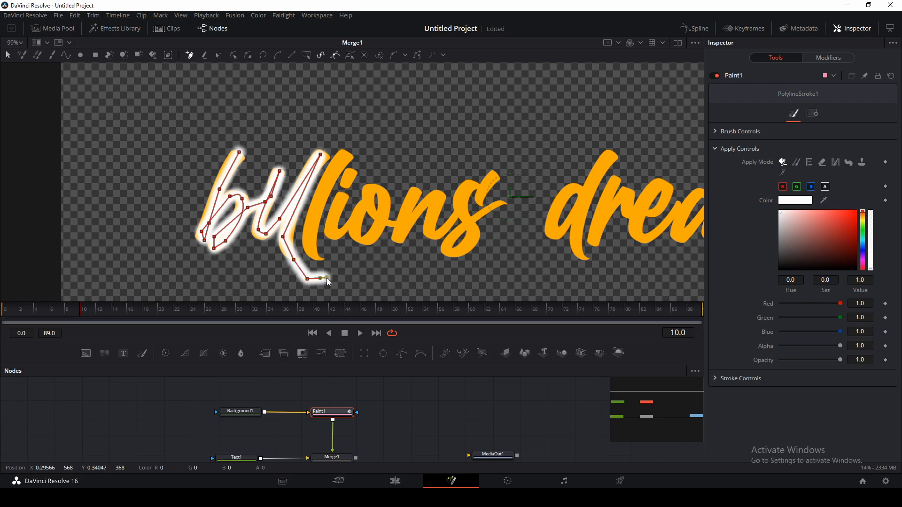
left_click(318, 264)
left_click_drag(310, 225, 322, 192)
left_click_drag(340, 156, 338, 150)
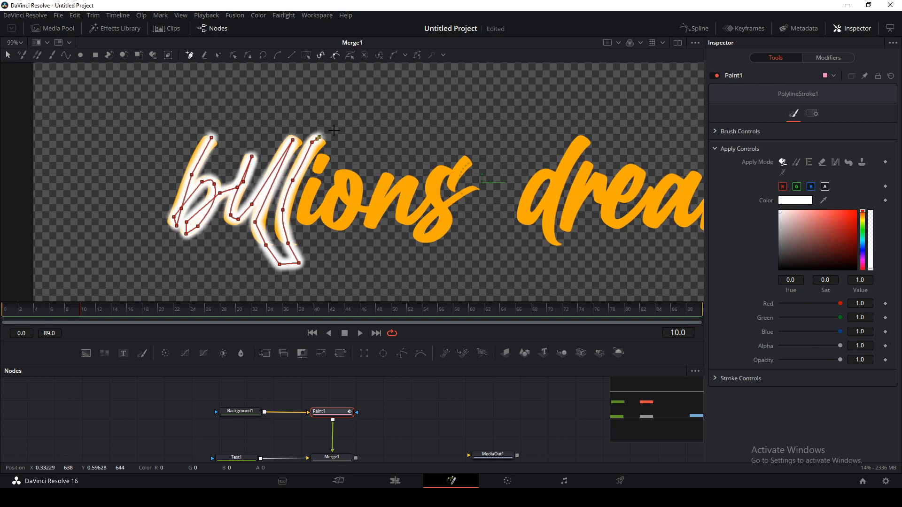
- Continue the polyline stroke along the second "i" of "billions", from its dot down around its lower curve
left_click(336, 128)
left_click(324, 158)
left_click(311, 187)
left_click(303, 216)
left_click(308, 222)
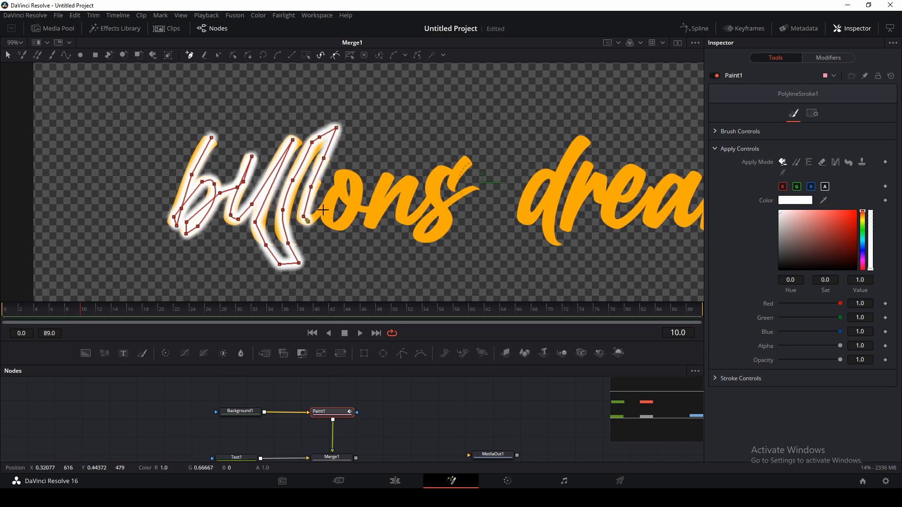
left_click(324, 209)
left_click(333, 192)
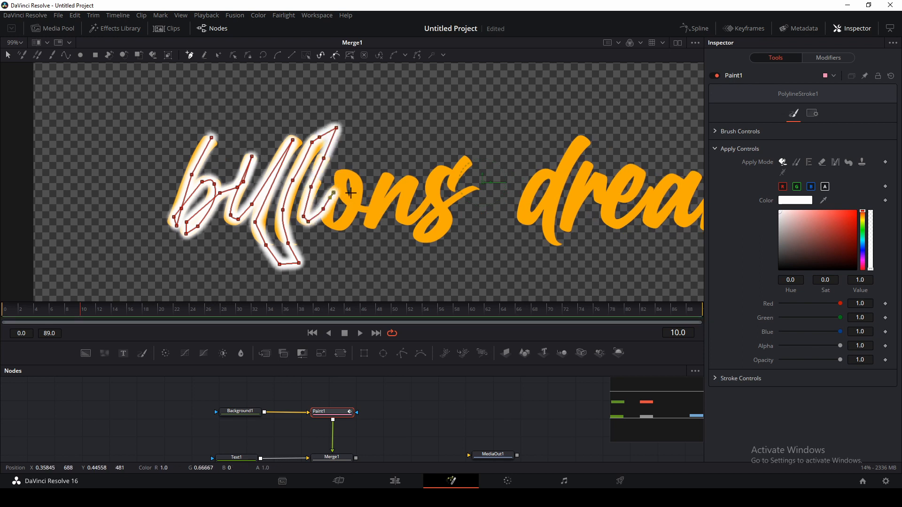
key("ctrl+z")
- Trace the "o" of "billions" with the polyline stroke, around its lower curve, up its outer side and back inside
left_click(328, 225)
left_click(340, 227)
left_click(347, 219)
left_click(358, 194)
left_click(349, 172)
left_click(339, 174)
left_click(329, 204)
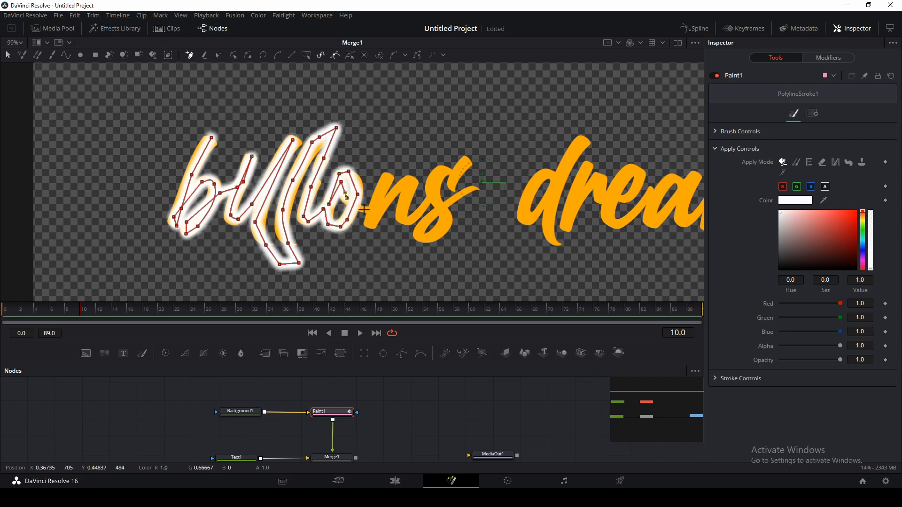
- Extend the polyline stroke along the "n" of "billions", down its second leg and up towards the "s"
left_click(410, 180)
left_click(399, 217)
left_click(409, 220)
left_click(425, 207)
left_click(433, 195)
- Trace the "s" of "billions" with the polyline stroke, from its upper tip around the lower loop and out along the crossing tail
left_click(447, 172)
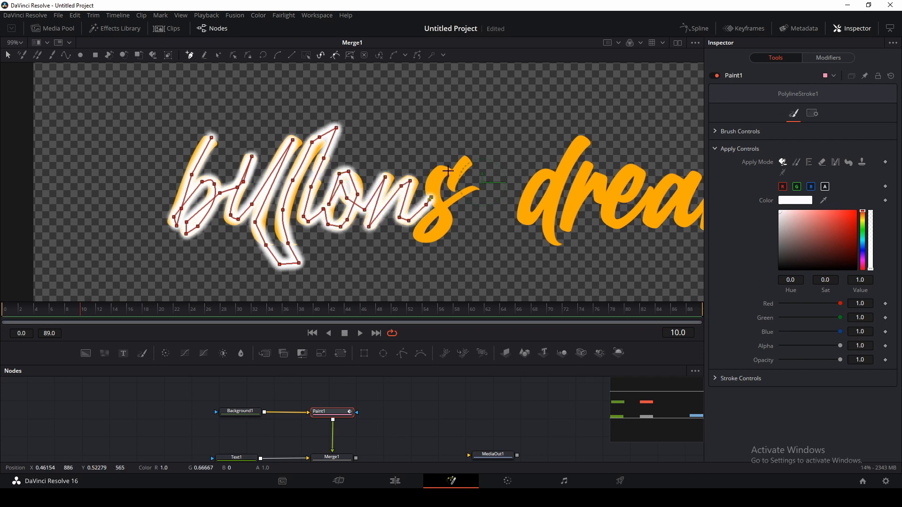
left_click(428, 175)
left_click(436, 201)
left_click(446, 219)
left_click(436, 238)
left_click(421, 240)
left_click(419, 229)
left_click(437, 213)
left_click(456, 198)
left_click(472, 191)
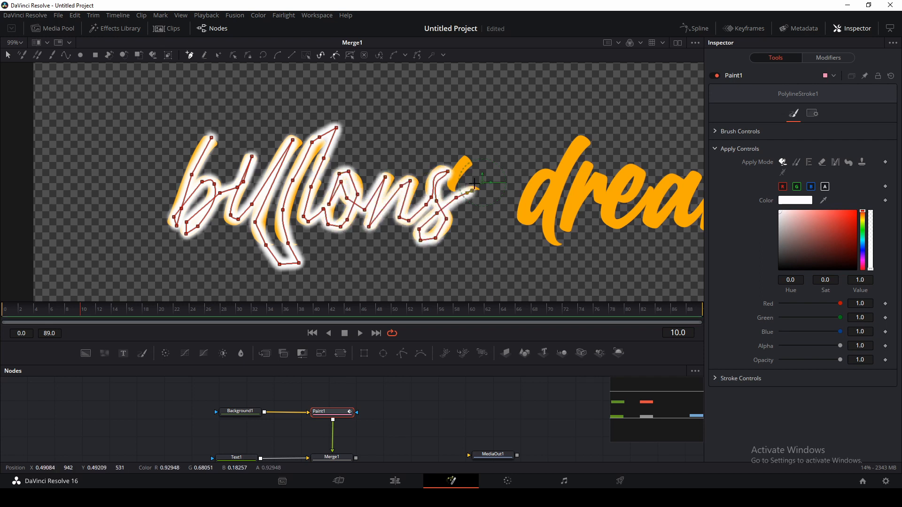
- Loop the polyline stroke over the upper end of the "s" and bridge the gap to the "d" of "dream"
left_click(451, 189)
left_click(520, 161)
left_click(538, 173)
left_click(553, 173)
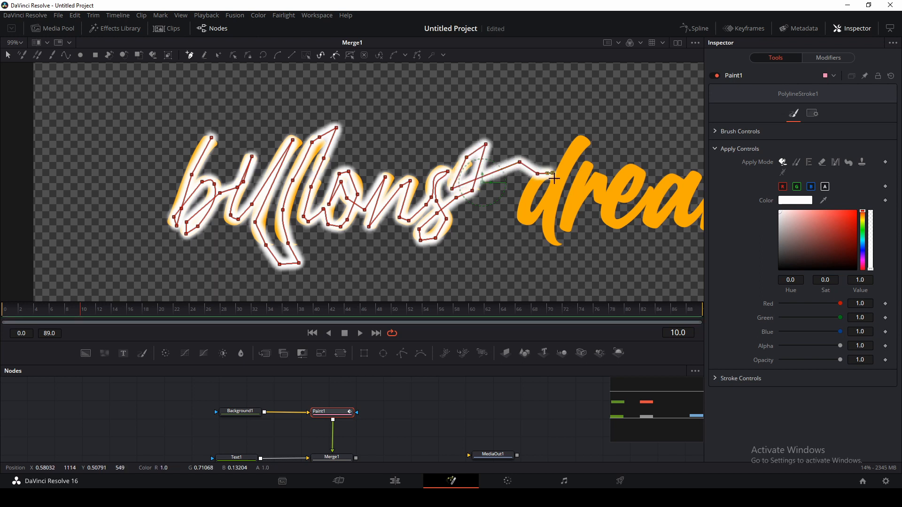
- Trace the bowl of the "d" in "dream" with the polyline stroke, down its inner side and back up its outer side
left_click(554, 186)
left_click(539, 208)
left_click(529, 223)
left_click(520, 217)
left_click(531, 190)
left_click(538, 179)
left_click(545, 177)
- Extend the polyline stroke up to the top of the "d" stem and down to its lower tail
left_click(558, 178)
left_click(583, 140)
left_click(553, 197)
left_click(554, 242)
left_click(571, 246)
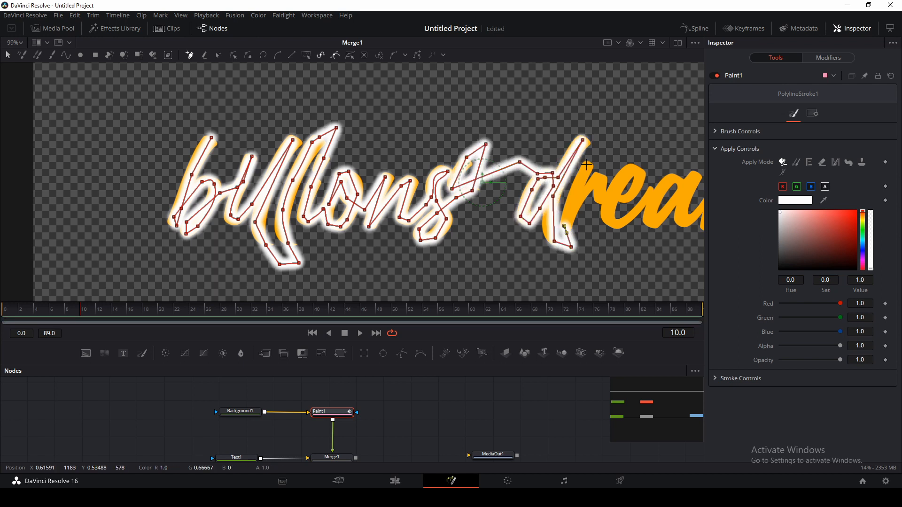
- Continue the polyline stroke through the "e" of "dream", across its middle and around the upper loop to its base
left_click(601, 198)
left_click(618, 197)
left_click(629, 198)
left_click(639, 181)
left_click(633, 168)
left_click(622, 176)
left_click(609, 211)
- Trace the "a" of "dream" with the polyline stroke around its bowl, starting from the lower edge
left_click_drag(610, 226, 462, 219)
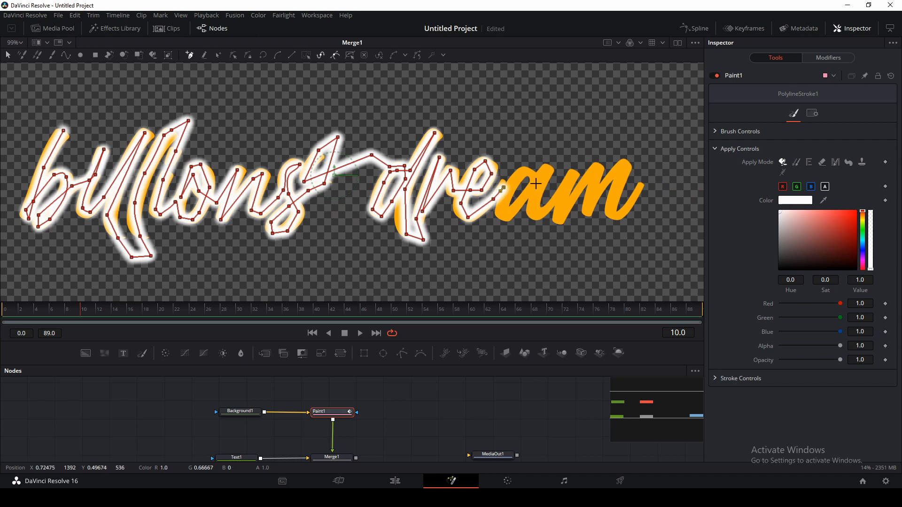
left_click(500, 216)
left_click(508, 215)
left_click(518, 204)
left_click(535, 186)
left_click(532, 173)
left_click(517, 173)
left_click(509, 185)
left_click(504, 210)
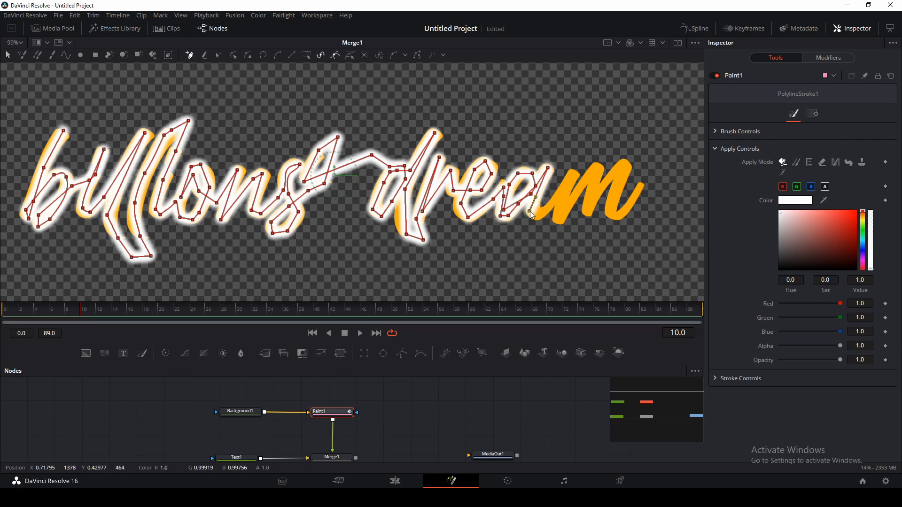
- Finish the polyline stroke along the peaks and valleys of the "m" in "dream", out to its final tail
left_click(558, 222)
left_click(596, 166)
left_click(587, 212)
left_click(610, 177)
left_click(628, 163)
left_click(616, 218)
left_click(641, 187)
- Switch the stroke to modify-only editing and reposition the points along the stem of the "b" in "billions"
left_click_drag(461, 235, 495, 241)
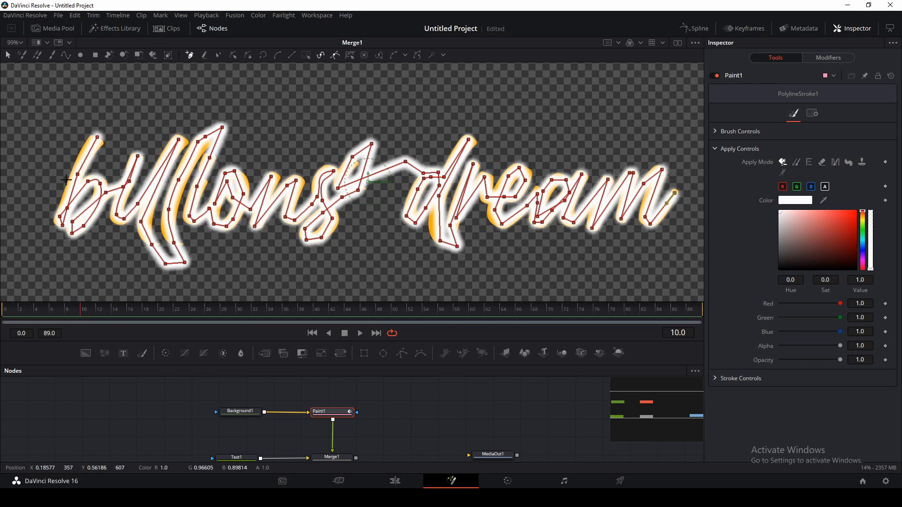
mouse_move(325, 254)
left_mouse_down()
mouse_move(392, 259)
mouse_move(369, 254)
left_mouse_up()
mouse_move(297, 233)
left_mouse_down()
mouse_move(314, 217)
mouse_move(322, 223)
left_mouse_up()
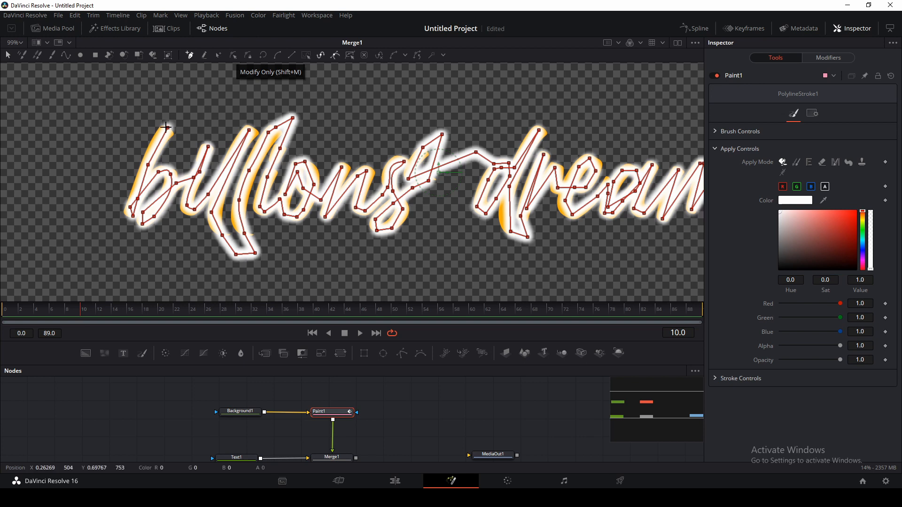
left_click(232, 57)
left_click_drag(148, 167, 212, 180)
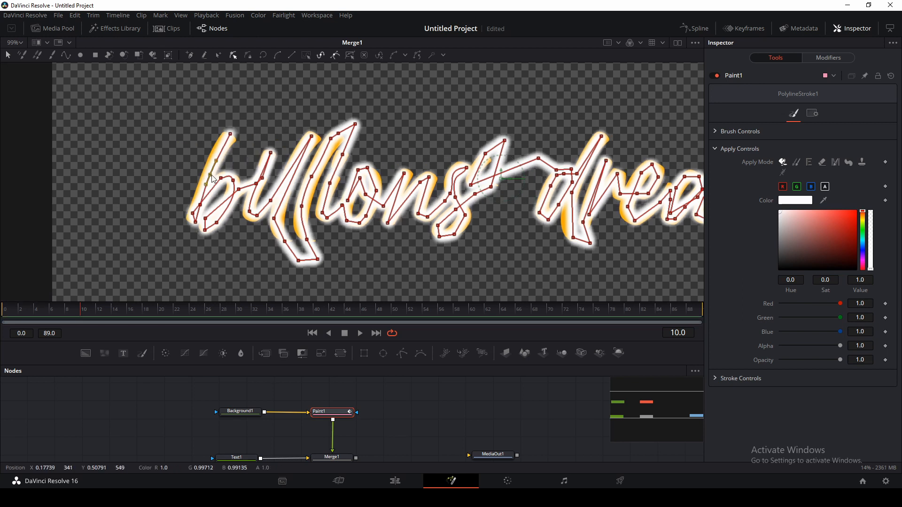
left_click_drag(211, 176, 227, 137)
scroll(238, 139, "up", 5)
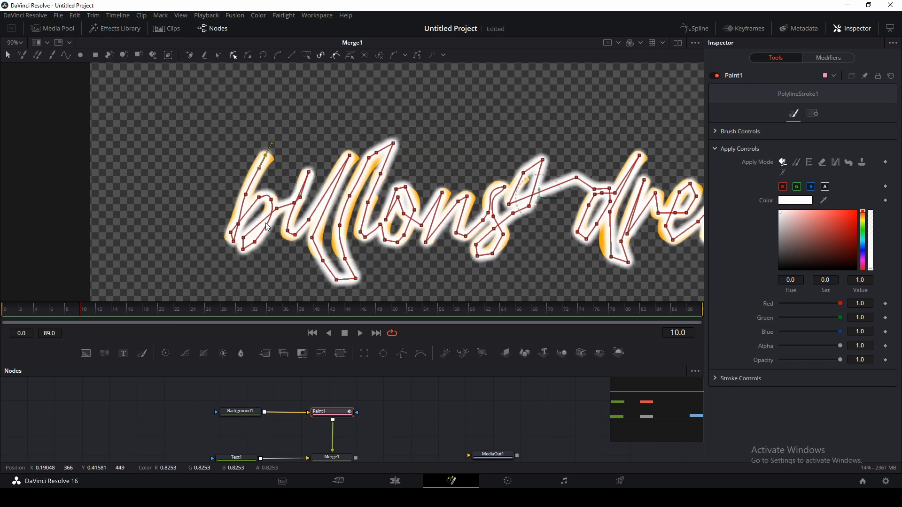
left_click_drag(247, 181, 241, 201)
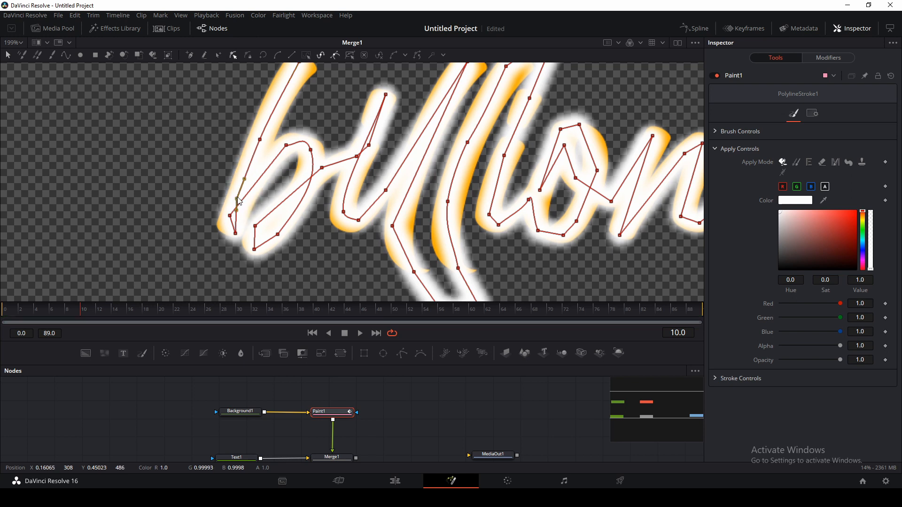
left_click(262, 140)
left_click_drag(228, 215, 229, 225)
- Reshape the bowl and lower tail of the "b" by adjusting the stroke's points
left_click_drag(286, 145, 311, 153)
left_click_drag(278, 235, 250, 239)
left_click_drag(254, 249, 255, 250)
- Smooth the stroke points along the first "i" of "billions" and adjust its upper tip and lower curve
left_click_drag(358, 141, 270, 163)
left_click_drag(235, 189, 279, 166)
left_click(277, 55)
left_click(277, 55)
left_click(277, 55)
left_click_drag(298, 117, 297, 117)
left_click(277, 55)
left_click_drag(284, 158, 291, 153)
left_click_drag(278, 165, 273, 164)
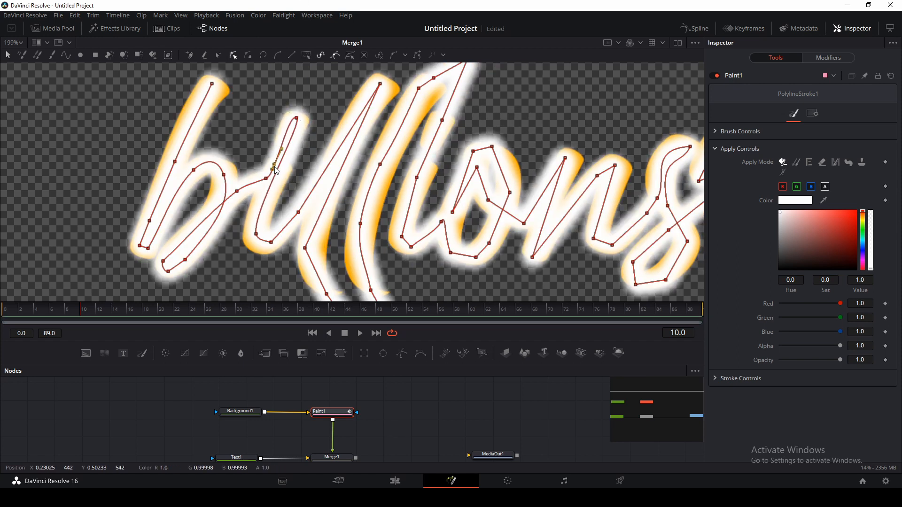
left_click_drag(256, 234, 267, 244)
- Smooth the stroke points of the first "l" in "billions" and round its upper end to follow the letter
left_click_drag(352, 159, 361, 159)
left_click_drag(307, 213, 315, 199)
left_click(278, 55)
left_click_drag(357, 154, 293, 192)
left_click_drag(325, 120, 330, 121)
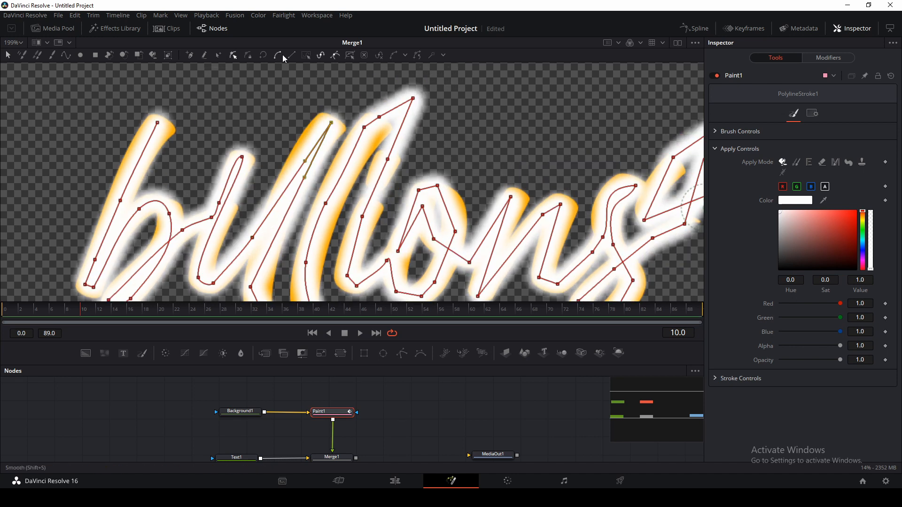
left_click(280, 55)
left_click_drag(314, 183, 315, 195)
left_click_drag(314, 190, 325, 173)
left_click_drag(332, 125, 324, 134)
- Smooth the stroke around the "o" of "billions" and round the lower tip of the "n"
left_click_drag(324, 224, 324, 166)
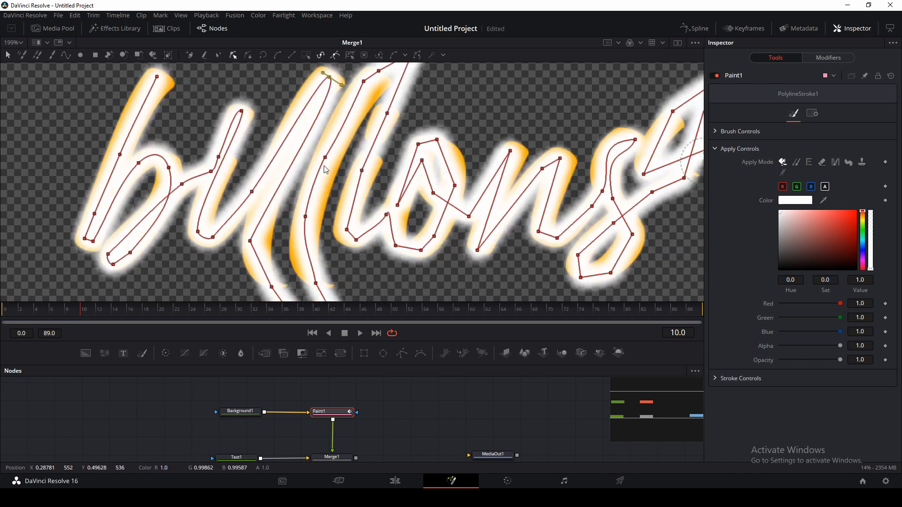
scroll(309, 203, "down", 2)
left_click(277, 55)
left_click_drag(268, 230, 273, 235)
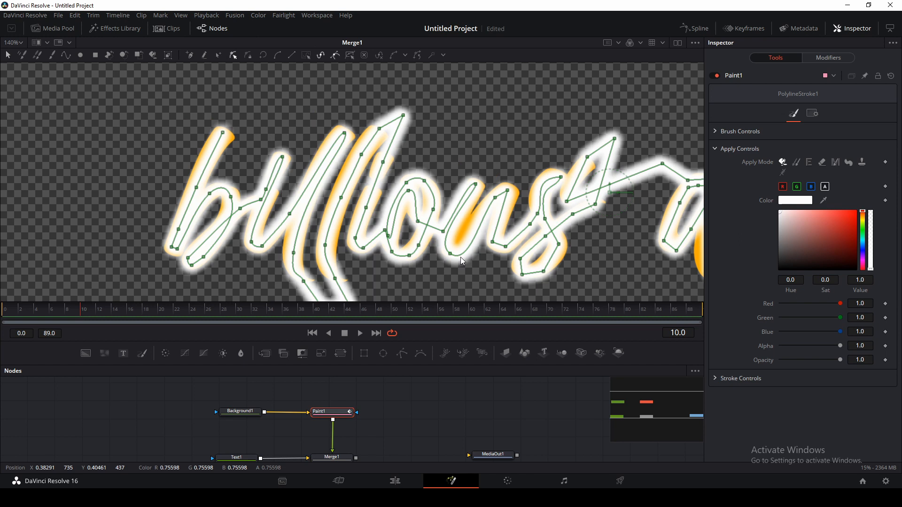
left_click_drag(460, 258, 463, 246)
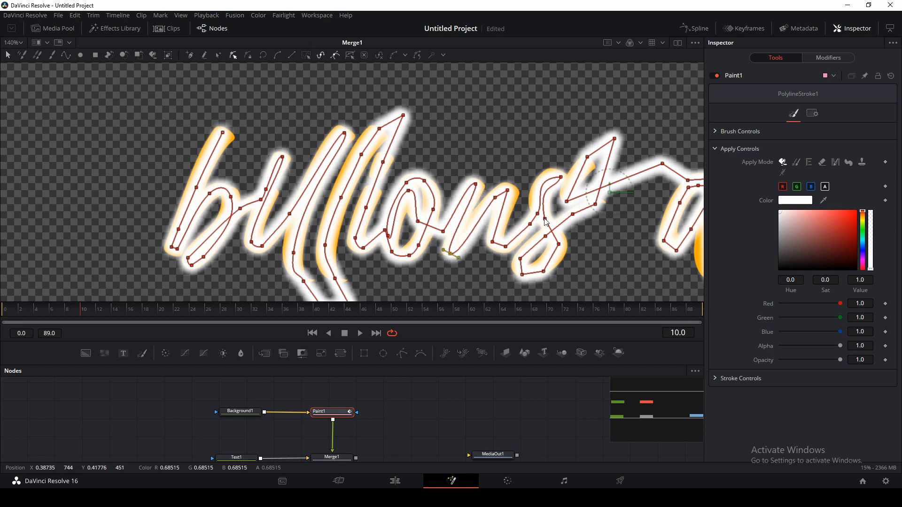
- Smooth the stroke along the arch and second leg of the "n" in "billions"
left_click_drag(510, 207, 399, 190)
left_click_drag(385, 181, 406, 172)
left_click(278, 55)
left_click_drag(374, 241, 391, 216)
- Adjust the upper curve of the "s" in "billions" and smooth the points of its lower loop
left_click_drag(425, 175, 428, 172)
left_click_drag(394, 221, 390, 225)
left_click_drag(401, 211, 400, 215)
left_click_drag(374, 284, 428, 238)
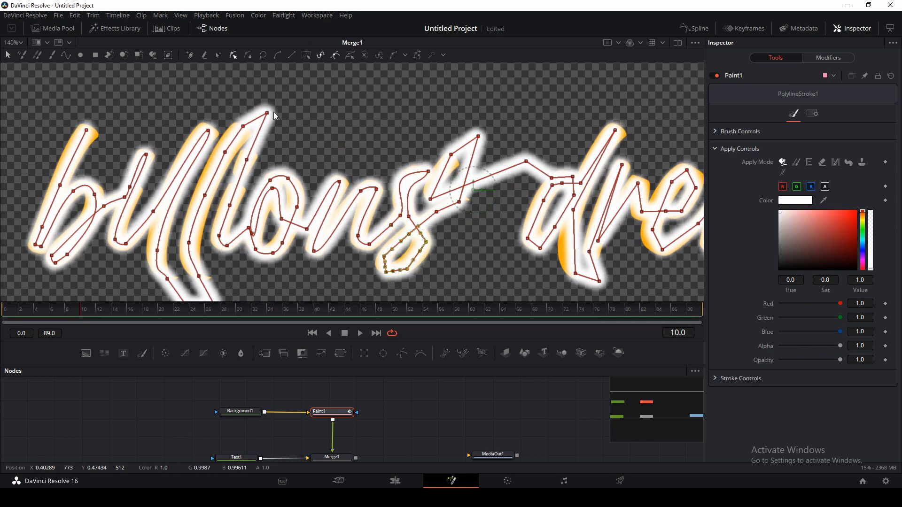
left_click(278, 55)
left_click(458, 228)
left_click_drag(407, 269, 386, 269)
left_click_drag(422, 242, 383, 249)
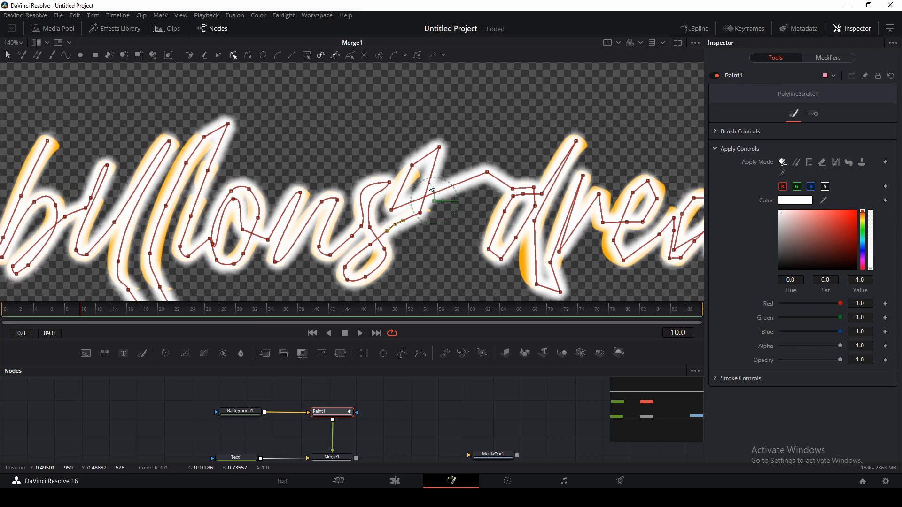
- Smooth the tail of the "s" and the loop above it, and reposition their points into a rounded curve
left_click_drag(380, 218, 471, 106)
left_click(277, 56)
left_click(432, 237)
left_click_drag(397, 223, 395, 224)
left_click_drag(389, 182, 379, 182)
left_click_drag(411, 165, 413, 168)
left_click_drag(391, 210, 394, 212)
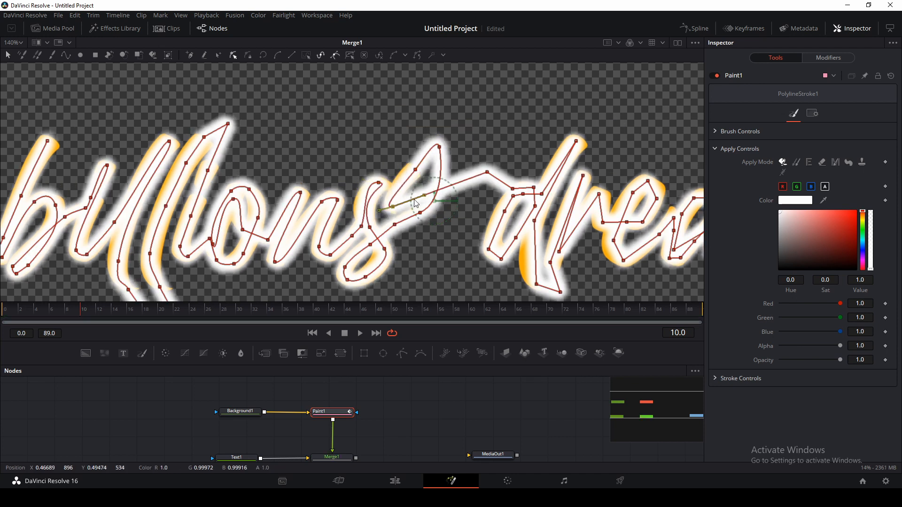
left_click_drag(413, 167, 412, 170)
left_click_drag(393, 212, 394, 212)
left_click_drag(439, 147, 442, 154)
- Smooth the stroke points of the "d" in "dream" and adjust its bowl and the top of its stem
left_click_drag(542, 210, 359, 192)
left_click_drag(365, 160, 281, 270)
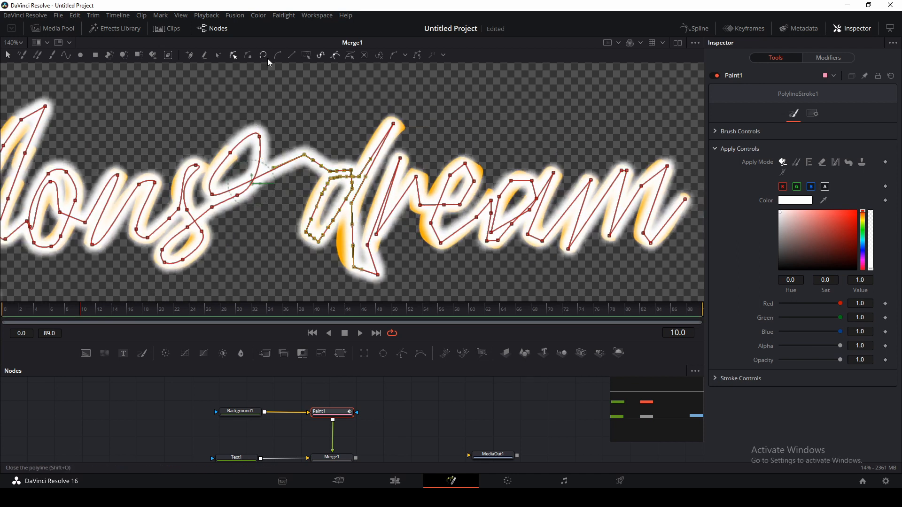
left_click(278, 55)
left_click(284, 230)
left_click_drag(318, 241, 320, 238)
left_click_drag(306, 232, 308, 232)
left_click_drag(321, 194, 319, 194)
left_click(278, 56)
left_click_drag(393, 124, 399, 110)
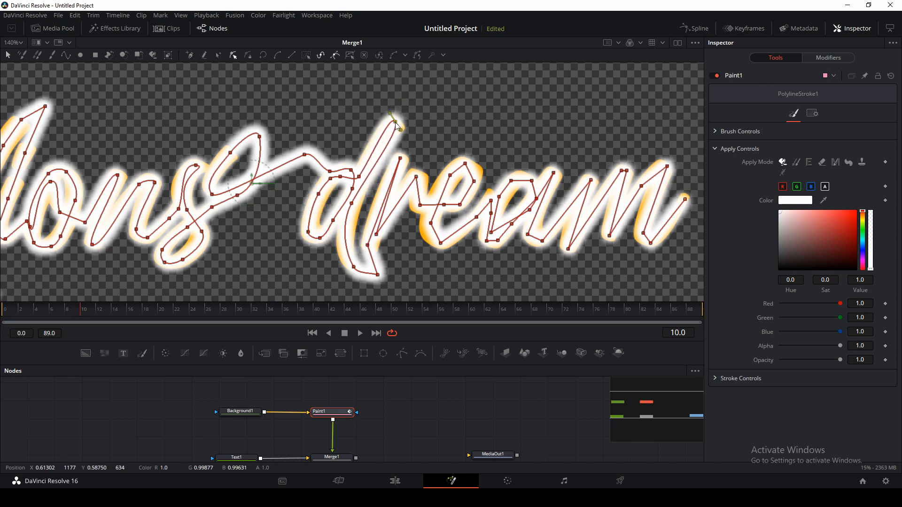
- Smooth the stroke points of the "r" and "e" in "dream"
left_click_drag(351, 203, 286, 227)
left_click_drag(397, 135, 285, 231)
left_click(277, 55)
left_click_drag(363, 162, 353, 173)
- Smooth and reposition the stroke points of the "a" in "dream", and adjust the first peak of the "m"
left_click_drag(474, 148, 394, 238)
left_click(278, 55)
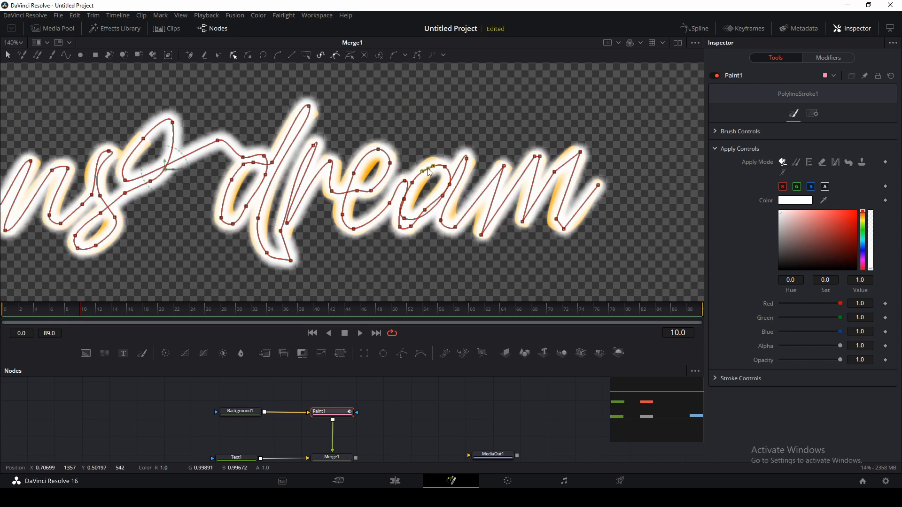
left_click_drag(412, 183, 415, 186)
left_click_drag(424, 167, 446, 184)
left_click_drag(467, 159, 467, 160)
left_click_drag(440, 220, 454, 227)
left_click_drag(445, 218, 444, 221)
left_click_drag(504, 166, 504, 163)
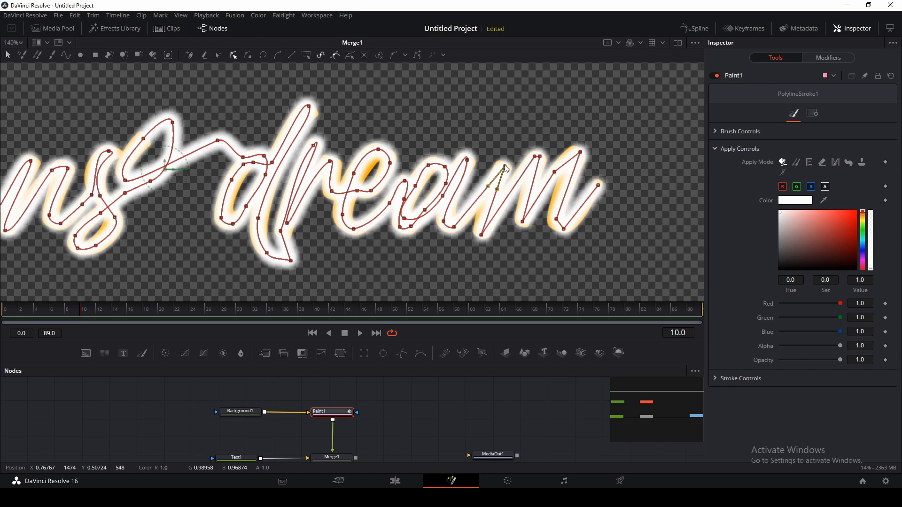
- Smooth the stroke points at the first valley, middle peak and second valley of the "m" in "dream", nudging them into place
left_click(278, 56)
mouse_move(481, 235)
left_mouse_down()
mouse_move(511, 227)
mouse_move(479, 235)
left_mouse_up()
left_click(482, 236)
left_click(481, 234)
left_click_drag(534, 157, 534, 156)
left_click_drag(522, 222, 525, 228)
left_click(278, 55)
left_click_drag(518, 224, 521, 224)
- Reposition and smooth the last peak and final valley of the "m", and adjust the stroke's end point
left_click(278, 56)
left_click_drag(554, 172, 578, 152)
left_click_drag(556, 218, 566, 227)
left_click(278, 56)
left_click_drag(599, 184, 600, 180)
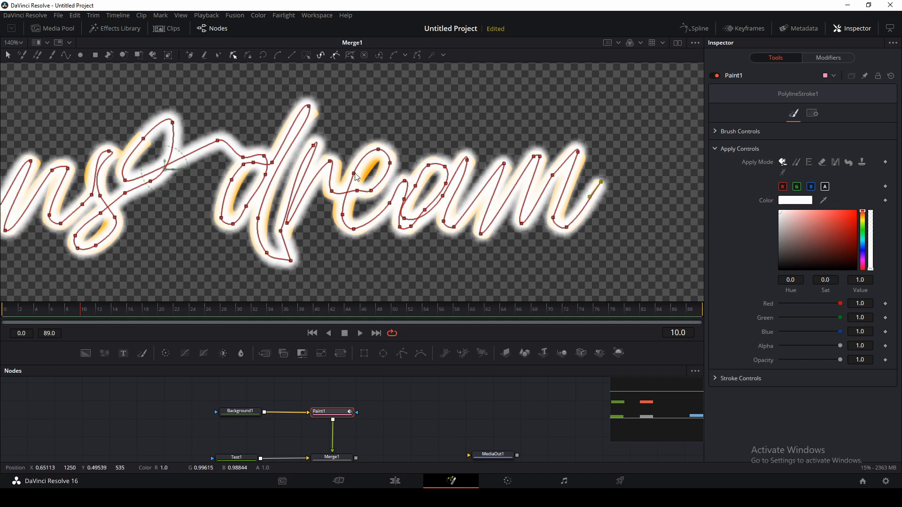
- Lower the brush softness of the Paint1 stroke to 0.032
key("ctrl+k")
left_click_drag(522, 264, 537, 241)
scroll(530, 226, "down", 3)
key("ctrl+k")
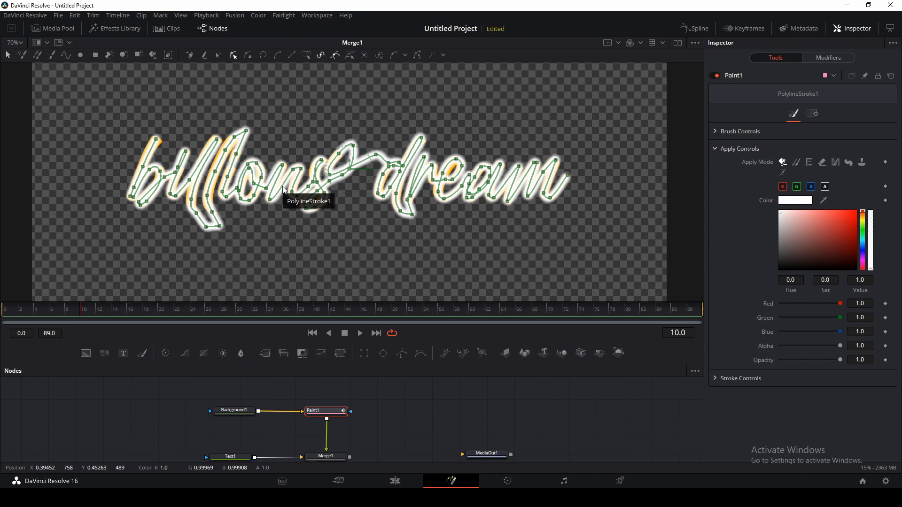
mouse_move(349, 207)
left_mouse_down()
mouse_move(357, 205)
mouse_move(346, 209)
left_mouse_up()
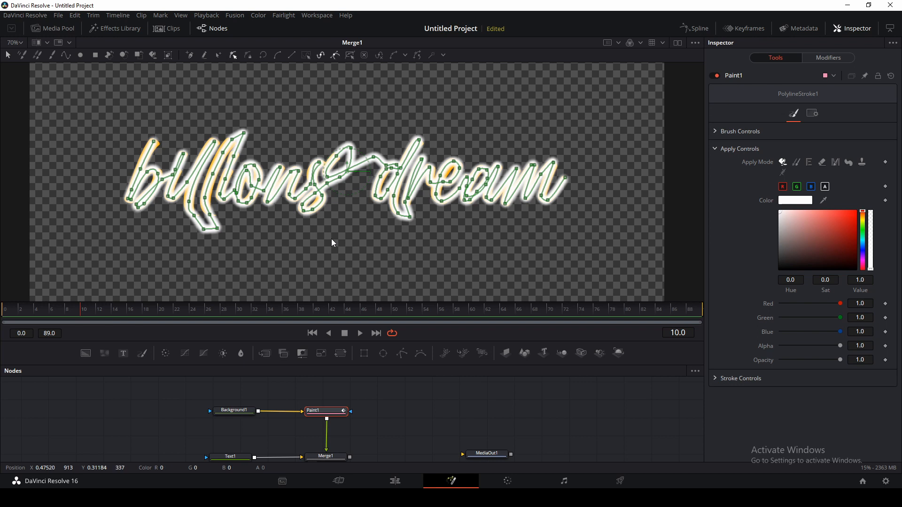
left_click_drag(331, 239, 345, 233)
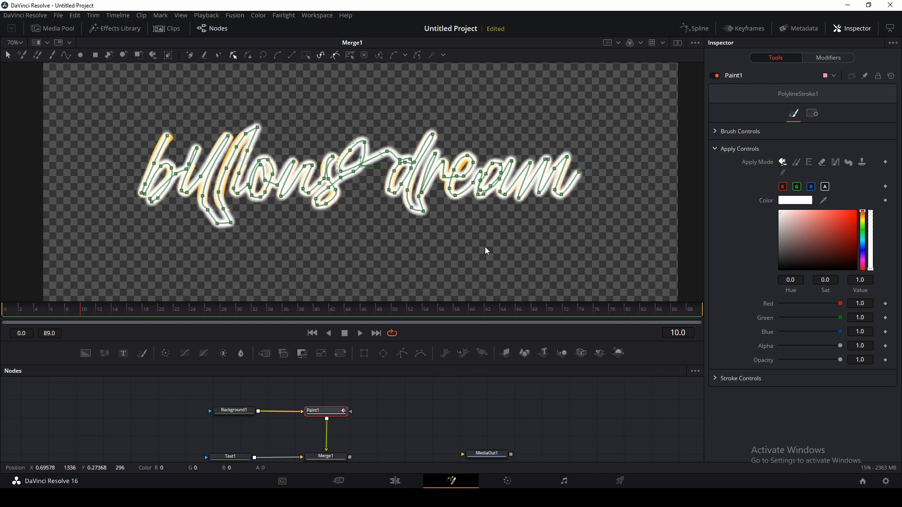
left_click(714, 150)
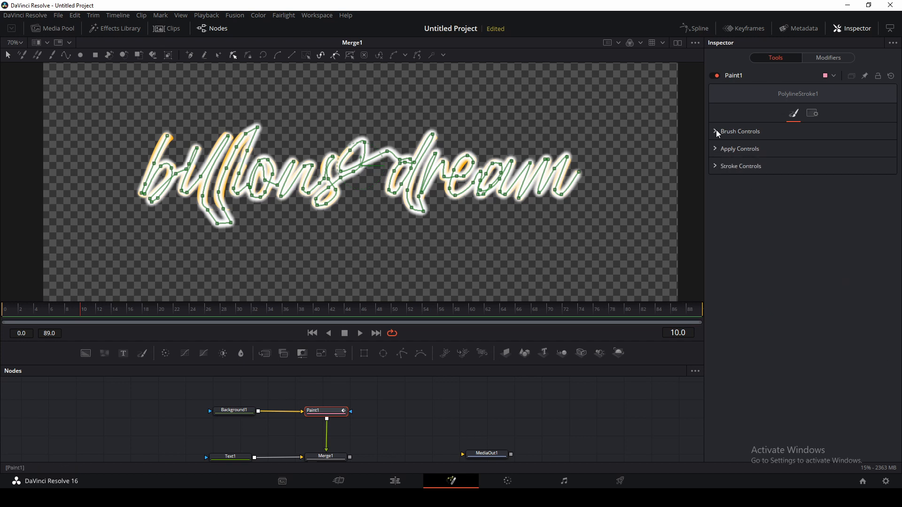
left_click(714, 131)
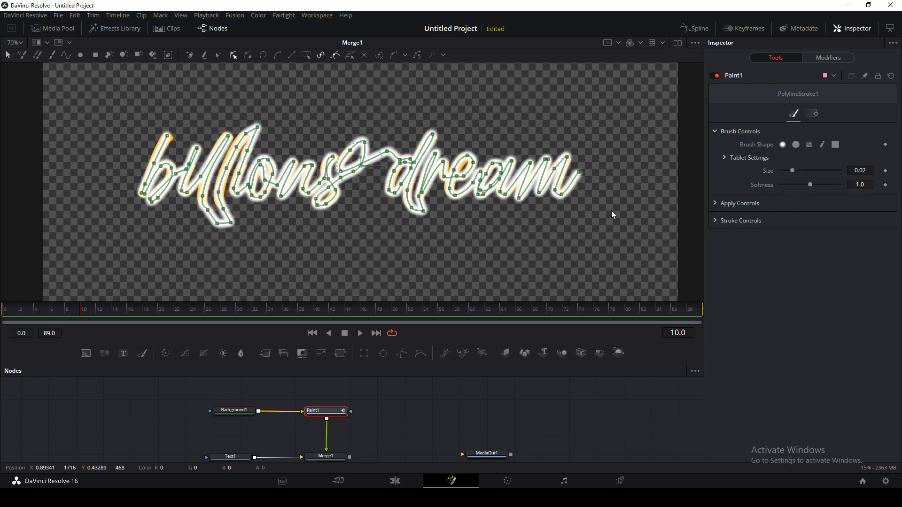
scroll(613, 225, "right", 1)
left_click_drag(614, 226, 619, 230)
key("ctrl+k")
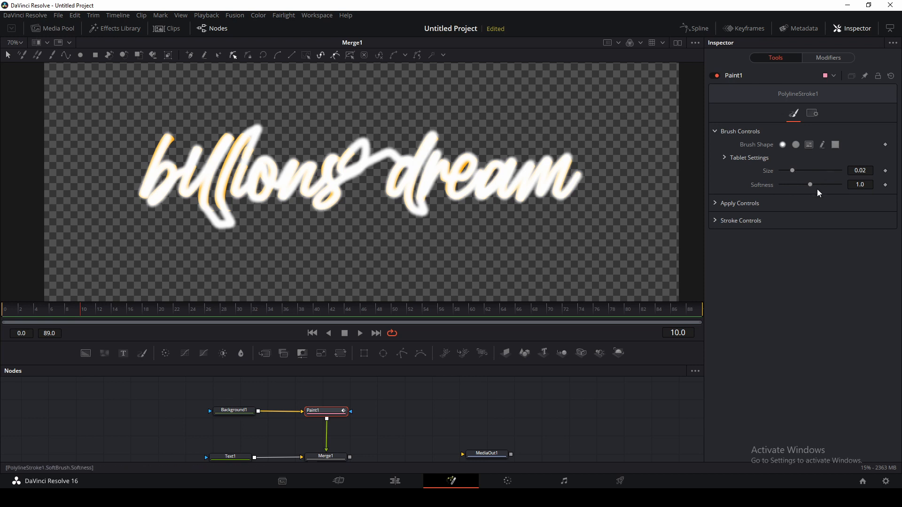
left_click_drag(811, 185, 782, 187)
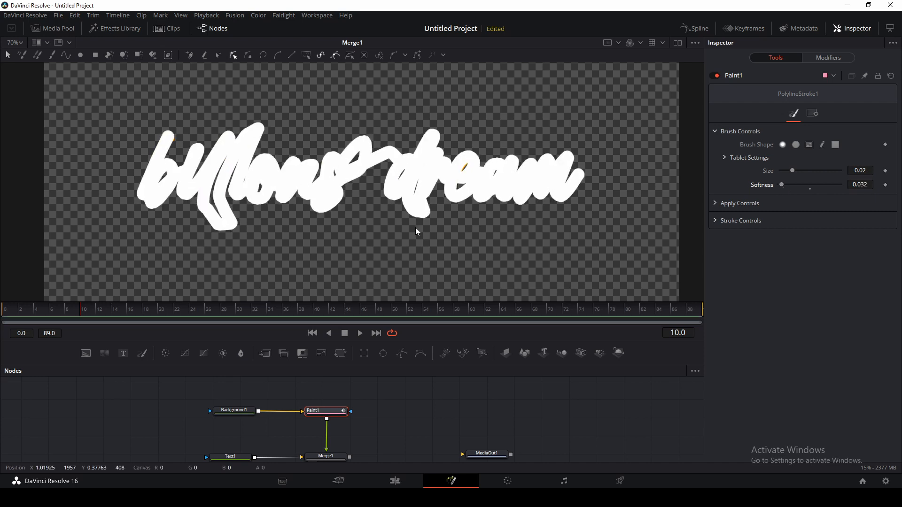
- Adjust the stroke points on the inner loop and top of the "e" in "dream" to cover the uncovered orange gap
left_click_drag(417, 225, 422, 224)
scroll(523, 205, "up", 4)
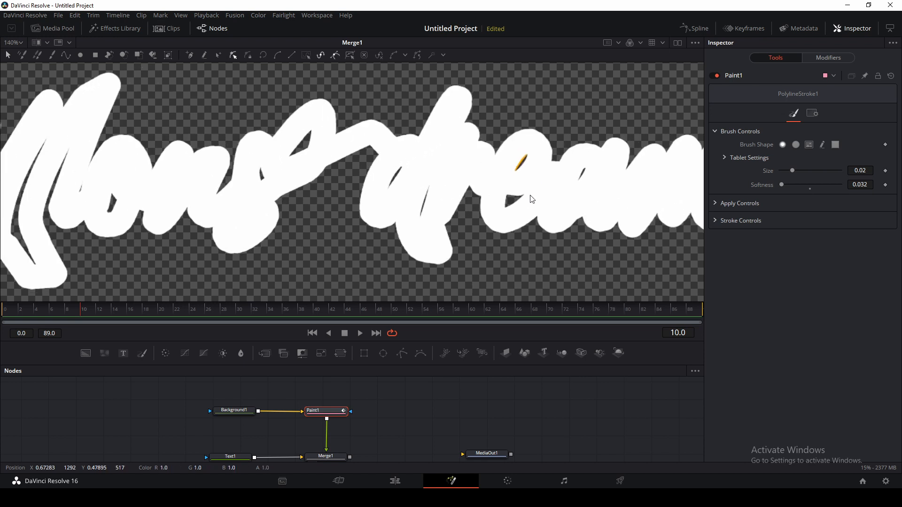
scroll(532, 199, "down", 4)
scroll(493, 198, "up", 2)
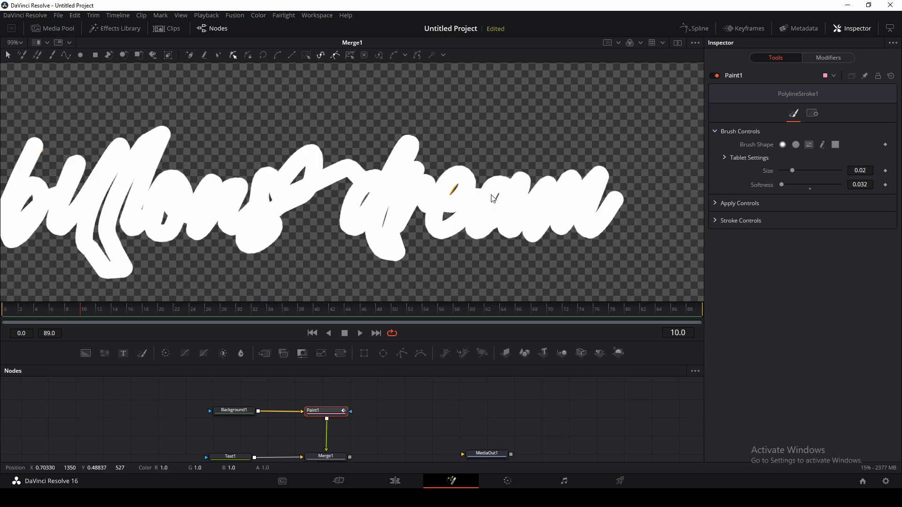
scroll(494, 199, "up", 2)
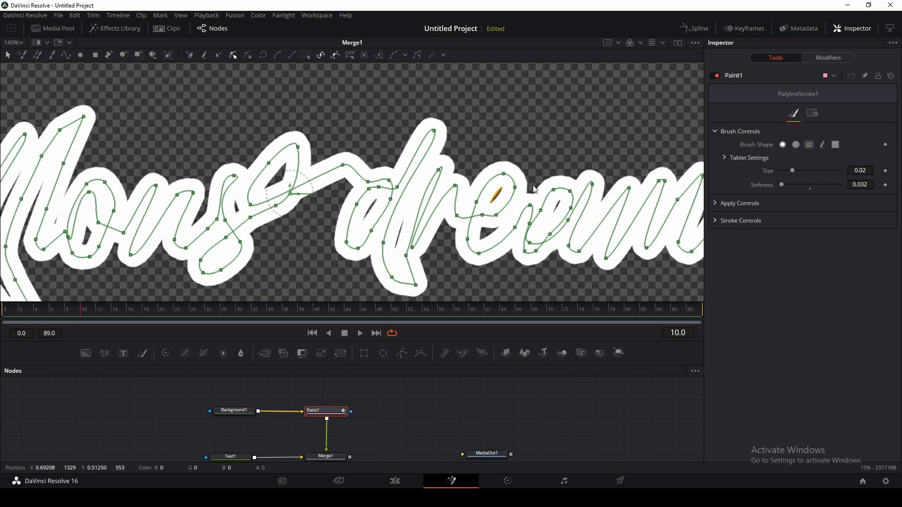
left_click(474, 214)
left_click(483, 191)
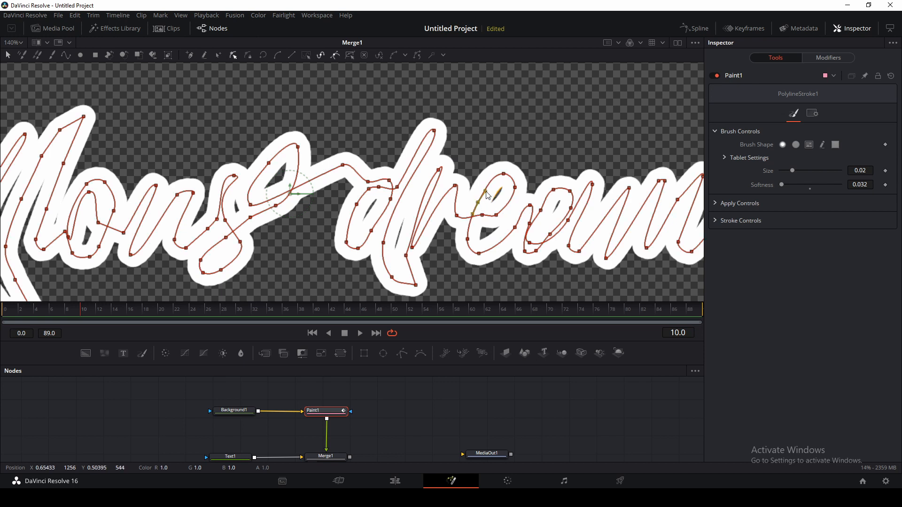
left_click_drag(504, 173, 505, 172)
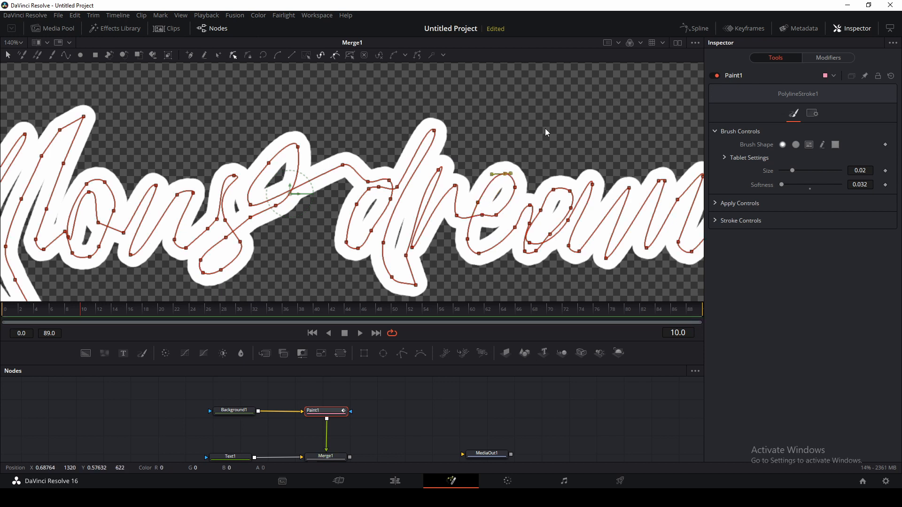
left_click_drag(517, 132, 521, 163)
scroll(515, 163, "down", 2)
left_click_drag(553, 204, 489, 198)
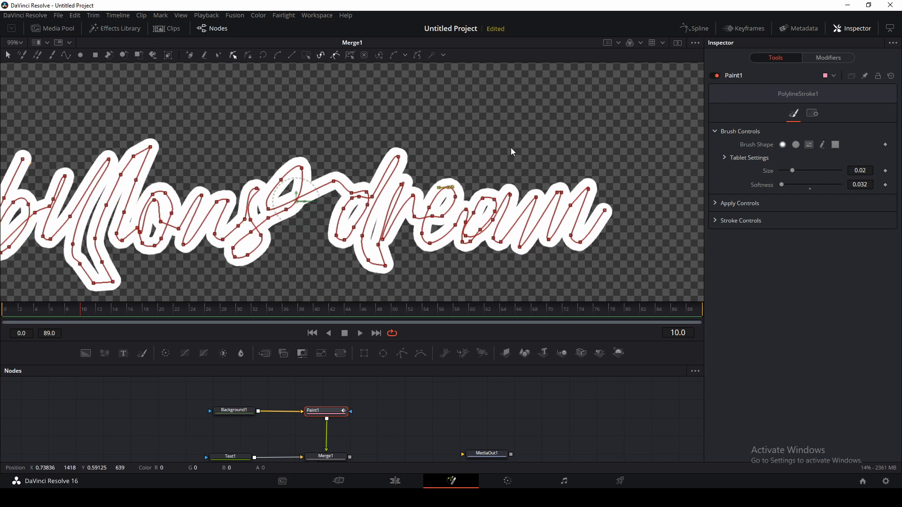
- Set the stroke's Write On end to 0.0 and keyframe it at frame 10
left_click(515, 149)
mouse_move(518, 136)
left_mouse_down()
mouse_move(559, 131)
mouse_move(520, 137)
left_mouse_up()
scroll(542, 139, "down", 2)
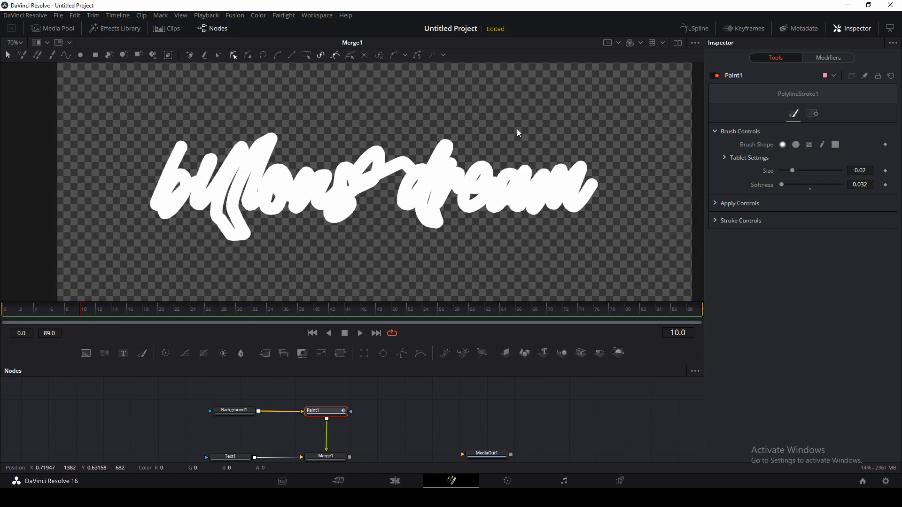
left_click(716, 132)
left_click(716, 167)
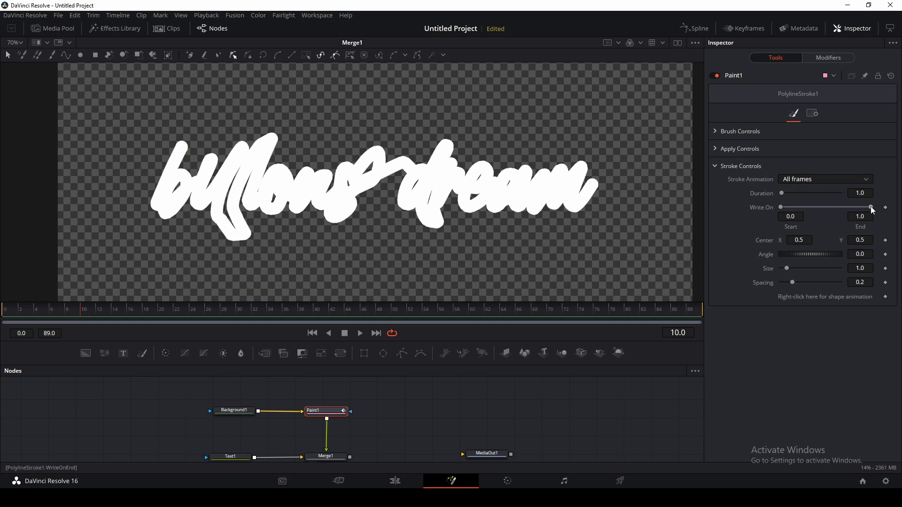
mouse_move(872, 210)
left_mouse_down()
mouse_move(798, 209)
mouse_move(781, 221)
left_mouse_up()
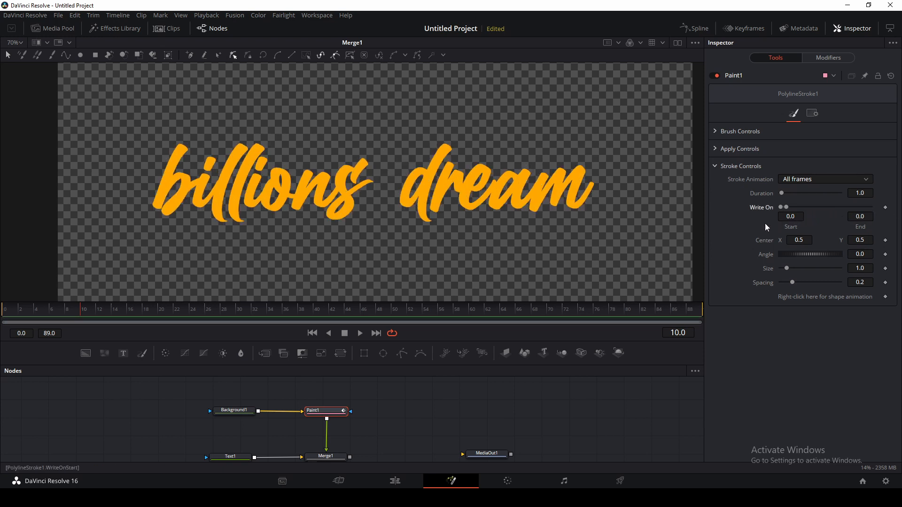
left_click(885, 208)
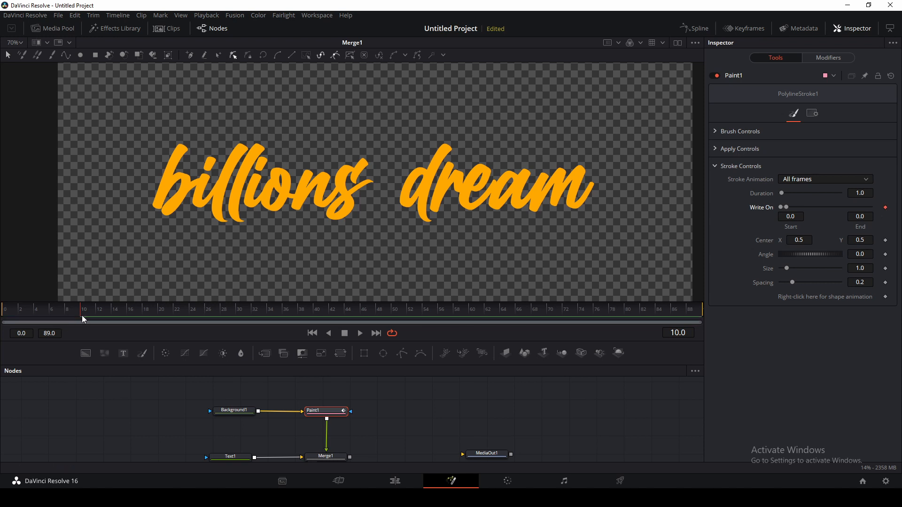
- Keyframe the stroke's Write On at frame 70 with the end value at 1.0
left_click_drag(82, 318, 100, 316)
left_click_drag(84, 318, 117, 321)
left_click_drag(494, 330, 463, 341)
left_click(886, 208)
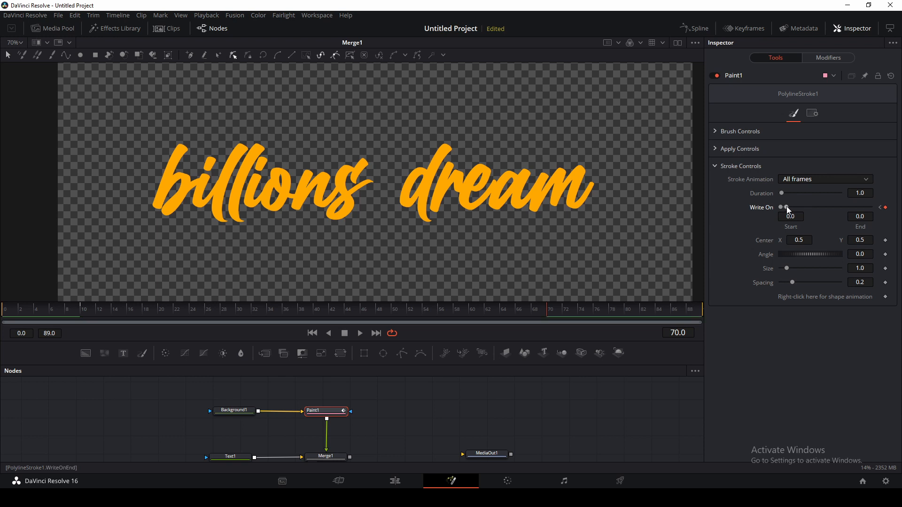
left_click_drag(787, 210, 874, 212)
- Play back the write-on animation from around frame 10 to preview the stroke covering the text
left_click_drag(533, 319, 87, 317)
left_click(360, 333)
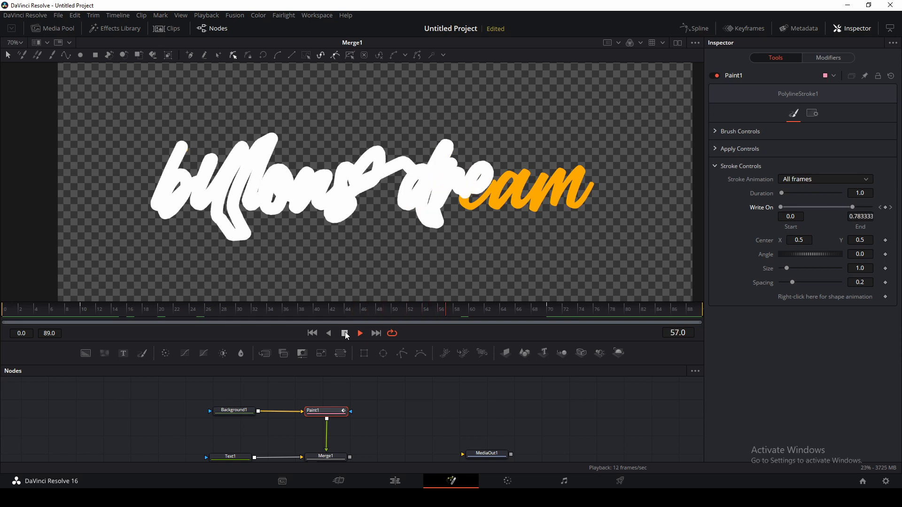
left_click(345, 334)
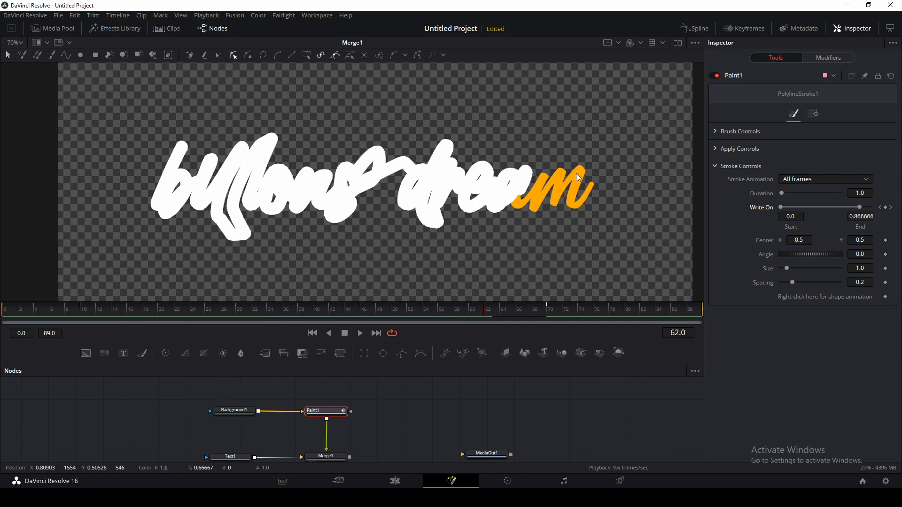
- Swap the inputs of Merge1 so Paint1 feeds the background and Text1 feeds the foreground
left_click_drag(464, 339, 465, 287)
left_click_drag(517, 405, 529, 406)
left_click_drag(364, 374, 389, 388)
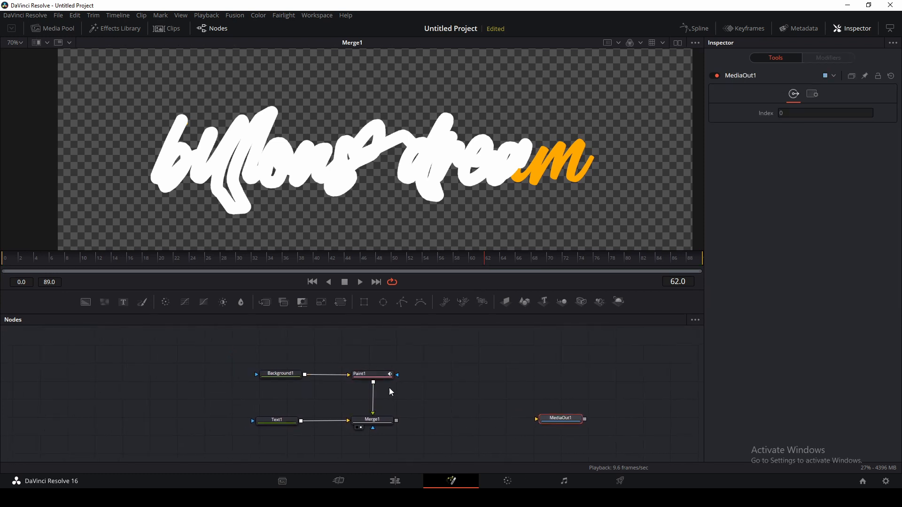
left_click(378, 375)
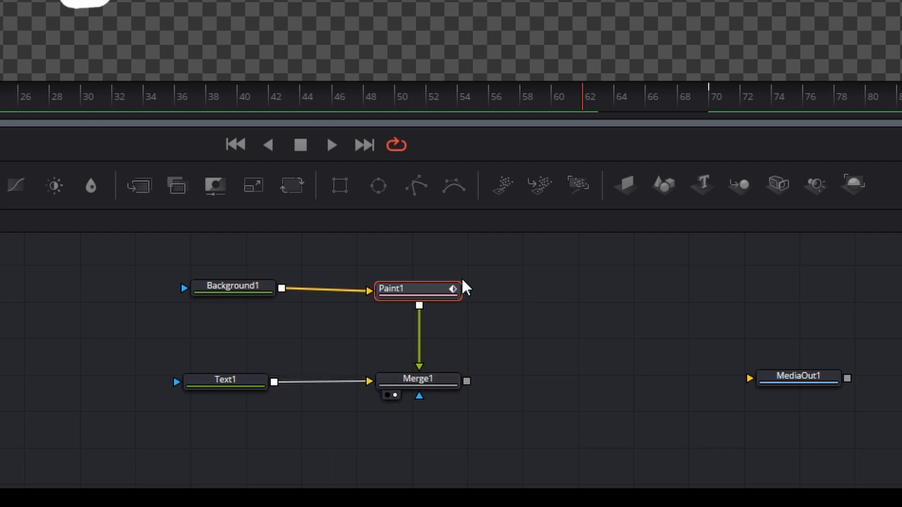
left_click(366, 381)
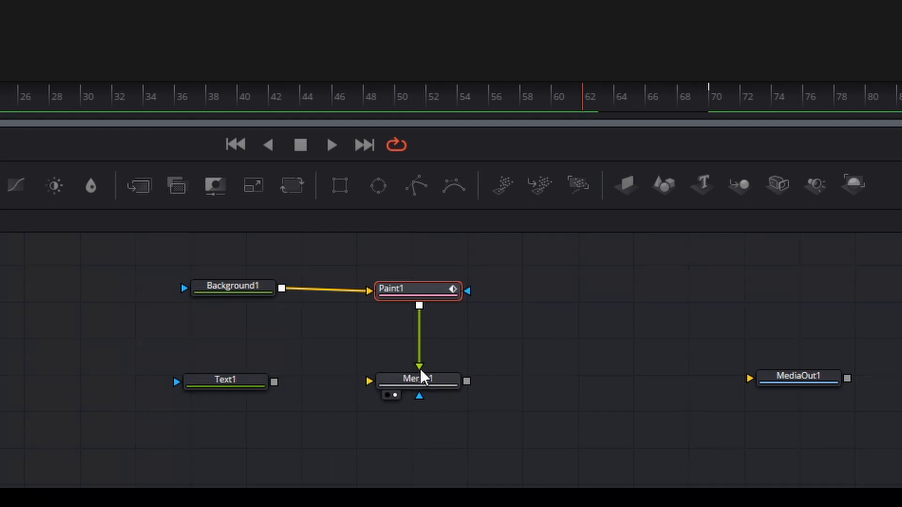
left_click_drag(420, 367, 465, 352)
mouse_move(368, 381)
left_mouse_down()
mouse_move(489, 283)
mouse_move(472, 305)
mouse_move(472, 290)
left_mouse_up()
left_click_drag(368, 380, 467, 290)
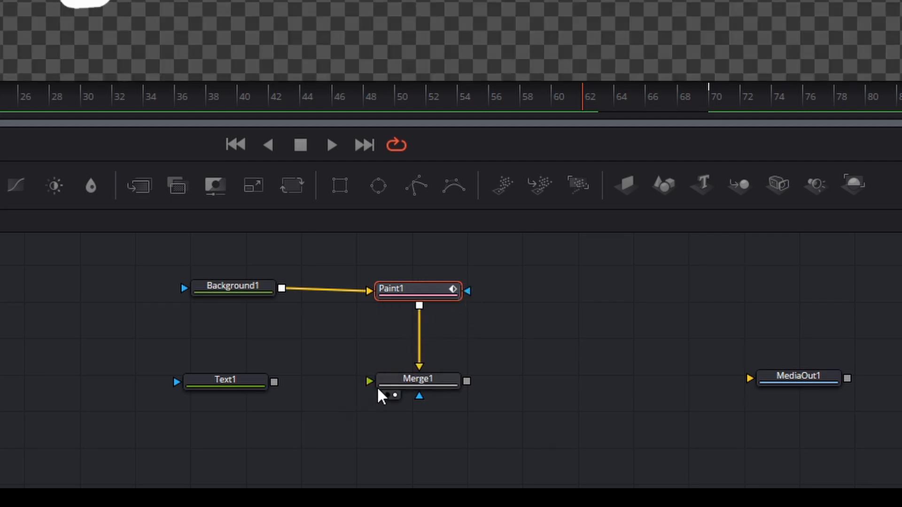
left_click_drag(370, 382, 276, 384)
- Set the Merge1 operator to In and scrub through the timeline to check the text reveal
left_click(424, 384)
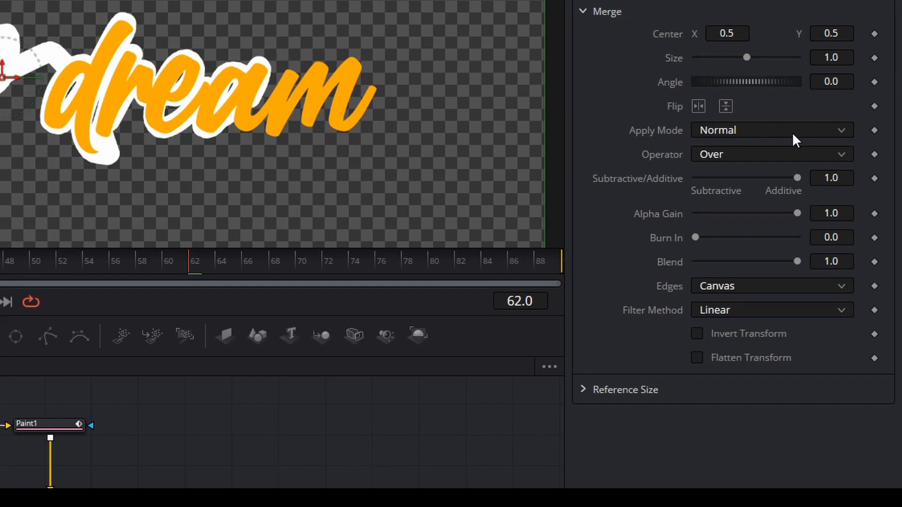
left_click(782, 153)
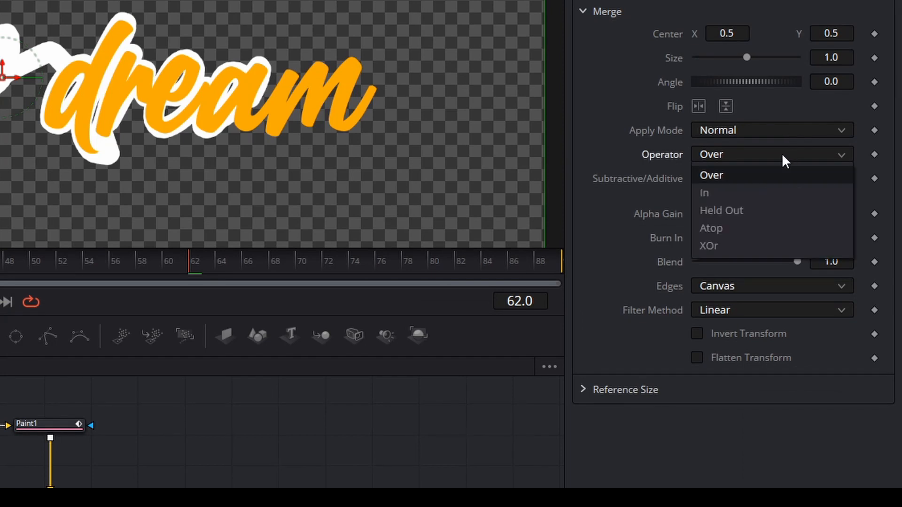
left_click(759, 184)
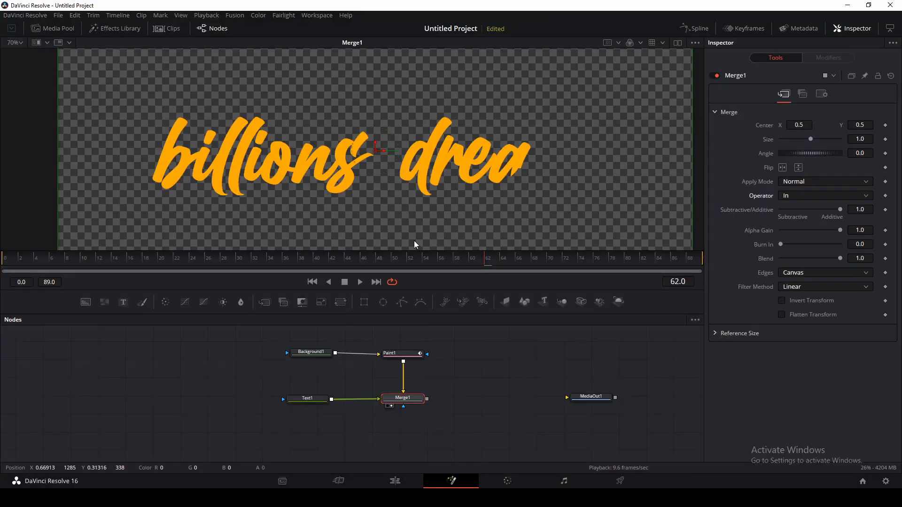
mouse_move(485, 266)
left_mouse_down()
mouse_move(94, 271)
mouse_move(629, 270)
mouse_move(232, 264)
mouse_move(420, 262)
left_mouse_up()
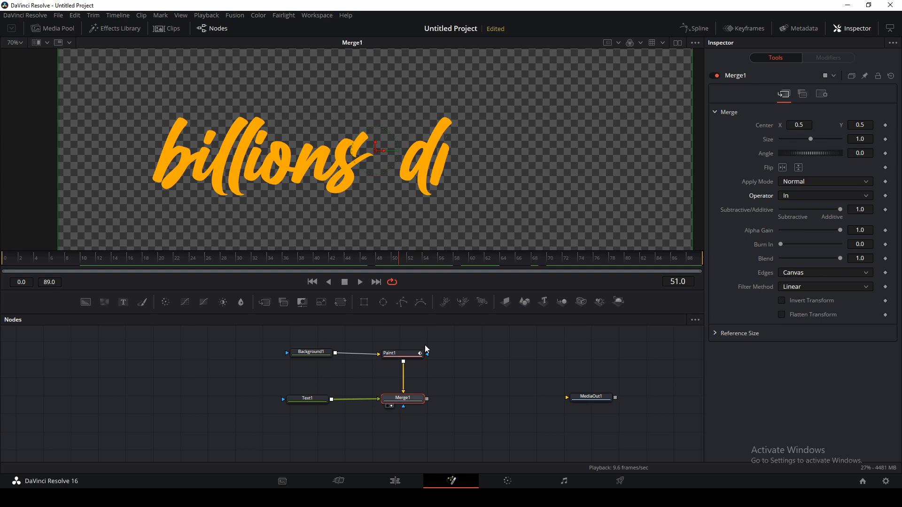
- Show the Write On End curve of Paint1's PolylineStroke1 in the Spline editor and fit it to the view
left_click(404, 354)
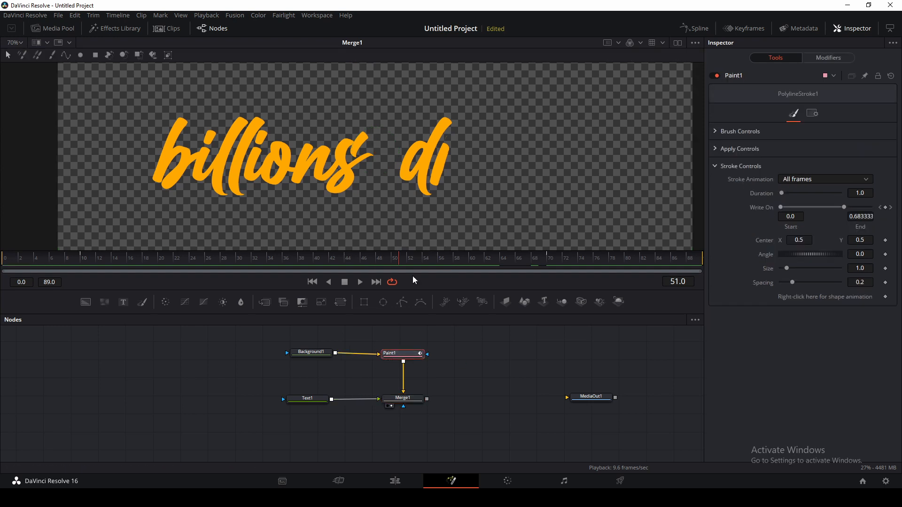
left_click_drag(404, 261, 339, 267)
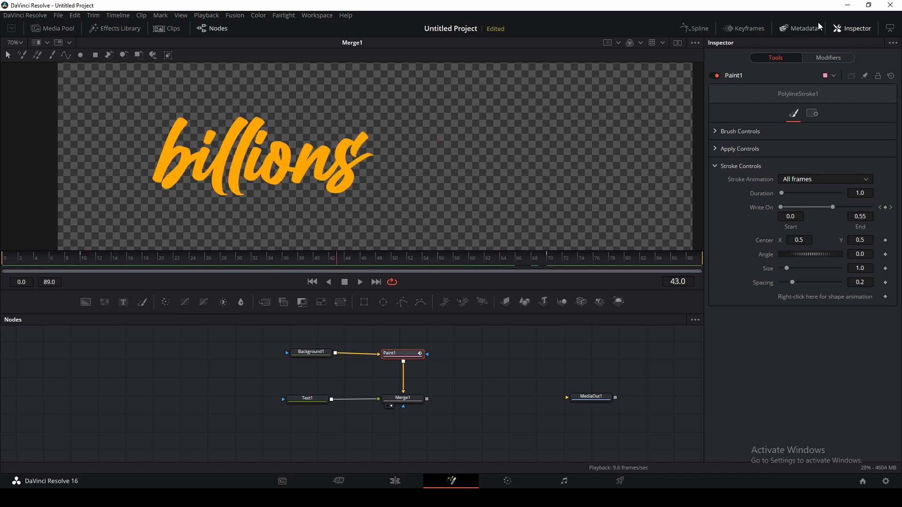
left_click(697, 32)
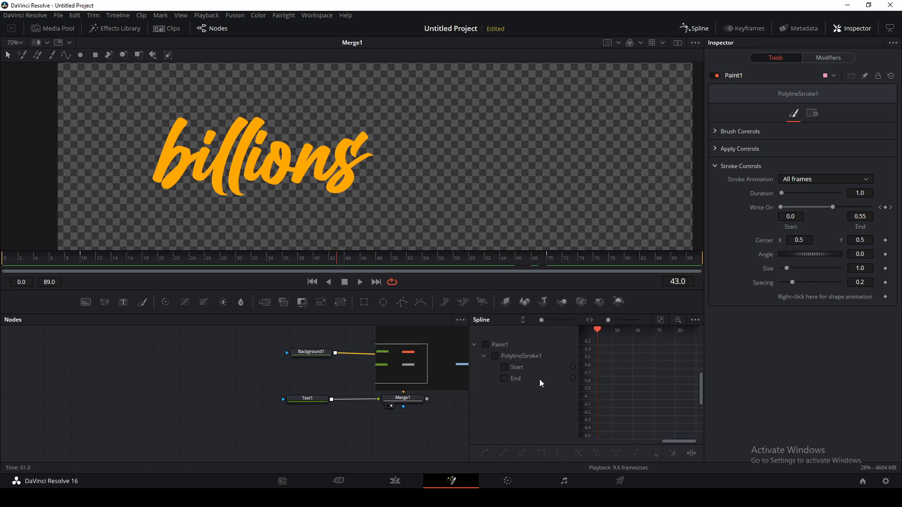
left_click(505, 379)
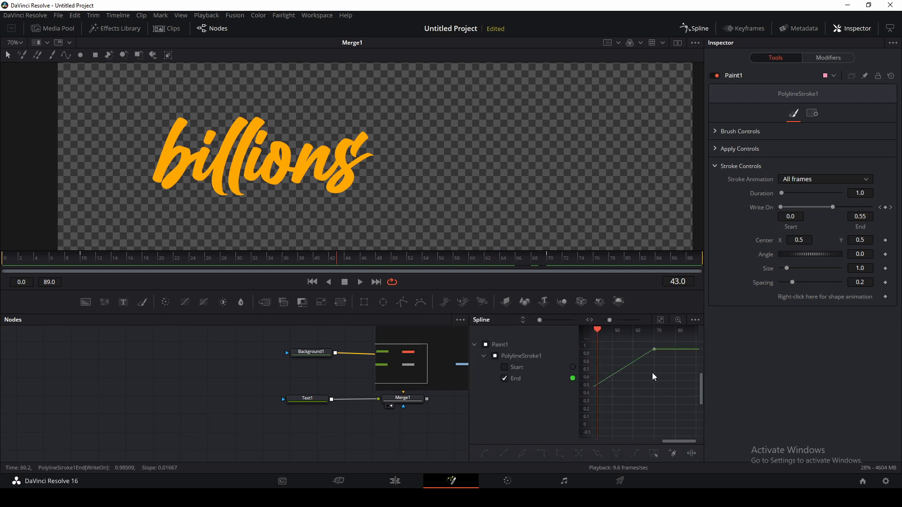
left_click(660, 321)
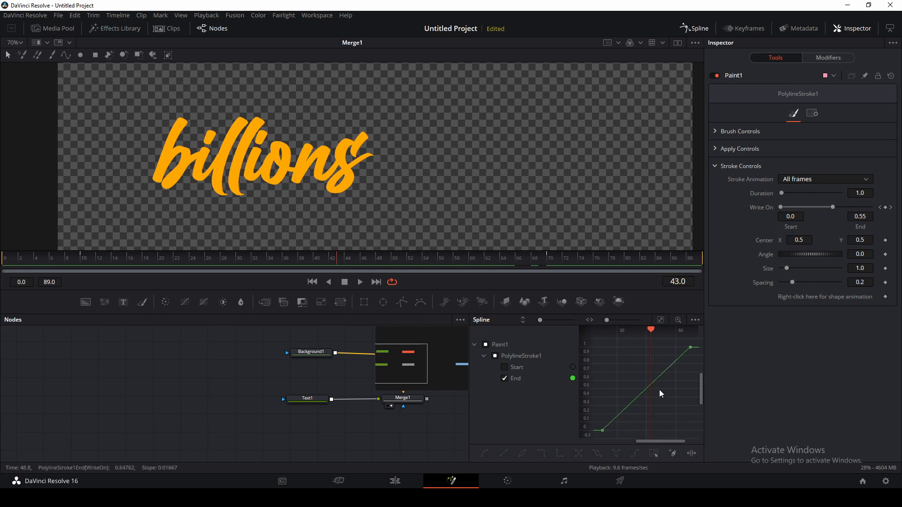
- Select both keyframes of the Write On End curve in an enlarged Spline editor and smooth them
left_click_drag(673, 390, 670, 394)
key("F4")
mouse_move(462, 375)
left_mouse_down()
mouse_move(494, 376)
mouse_move(543, 402)
mouse_move(574, 375)
left_mouse_up()
left_click_drag(477, 347, 306, 455)
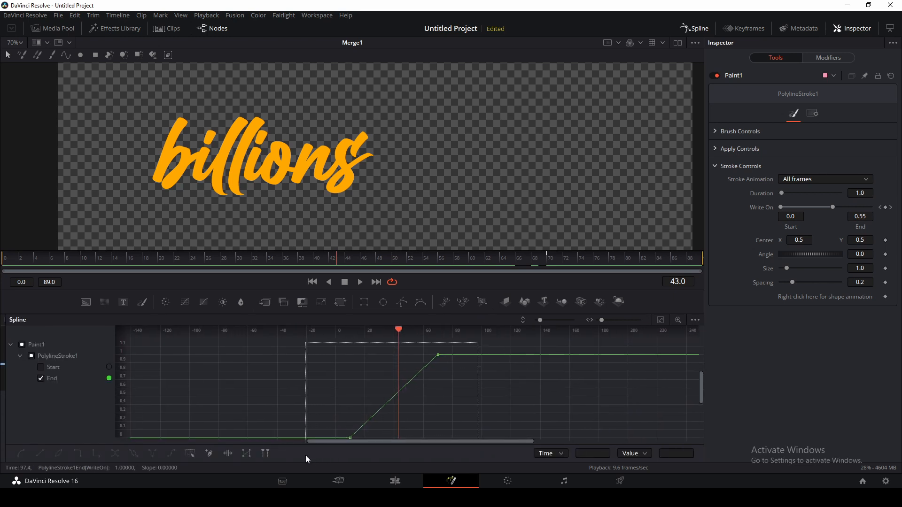
left_click_drag(495, 404, 531, 398)
key("s")
- Lengthen the ease handles of the start and end keyframes into a steeper S-curve, and close the Spline editor
left_click_drag(466, 347, 429, 351)
left_click_drag(481, 371, 487, 339)
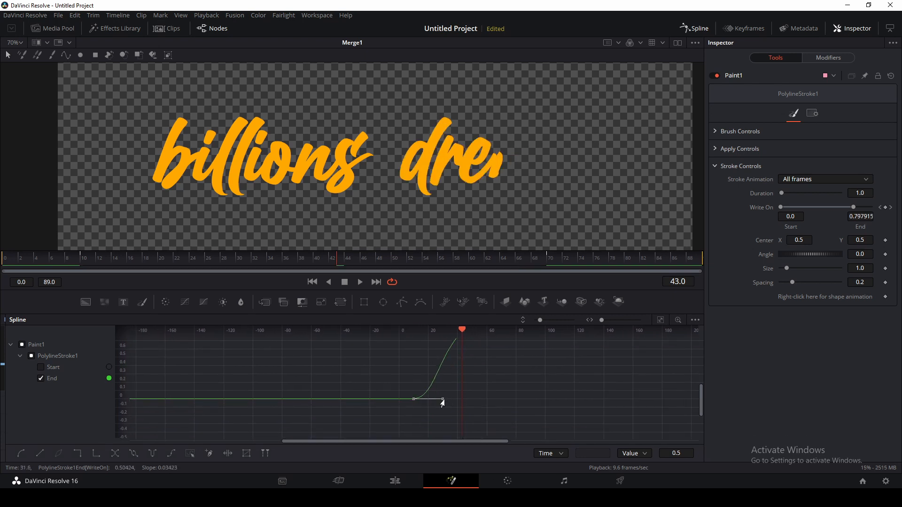
left_click_drag(442, 399, 467, 398)
left_click_drag(525, 373, 499, 429)
left_click_drag(475, 380, 492, 368)
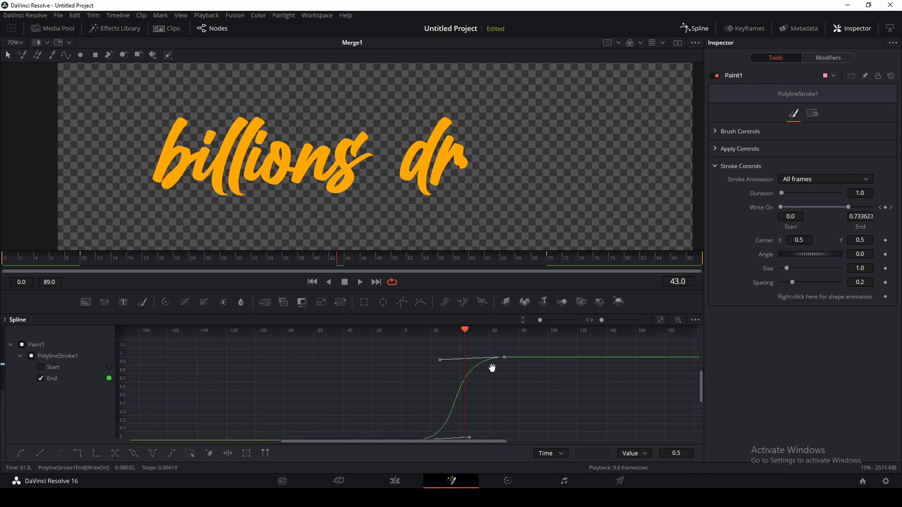
left_click(693, 30)
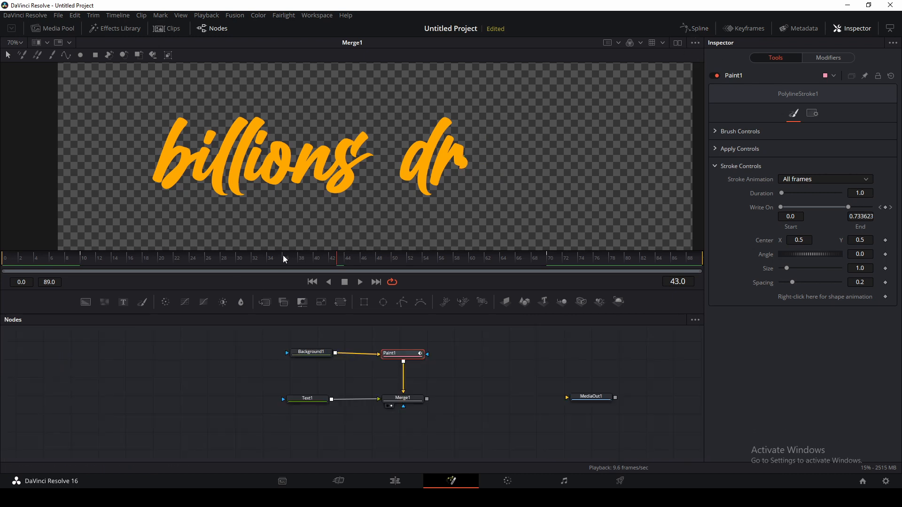
- Play back the eased text reveal from frame 9 and stop once the whole title is written
left_click_drag(284, 259, 75, 276)
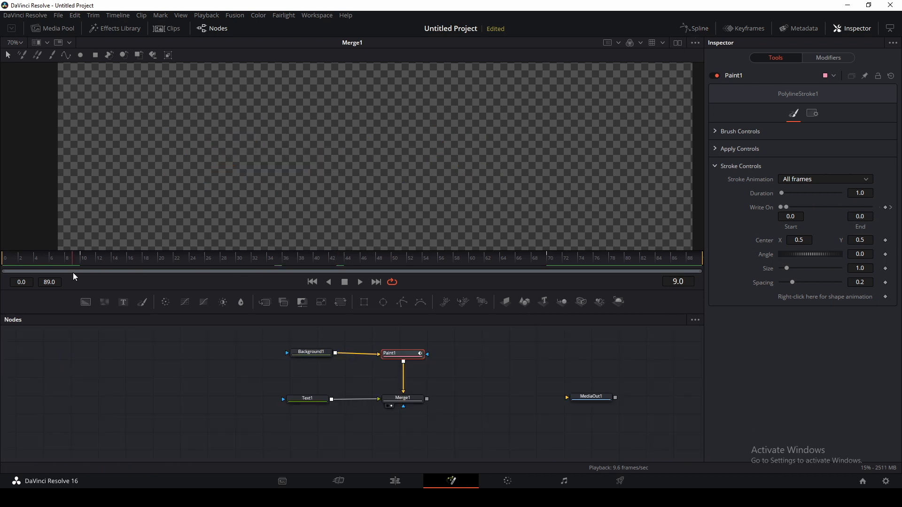
left_click(360, 282)
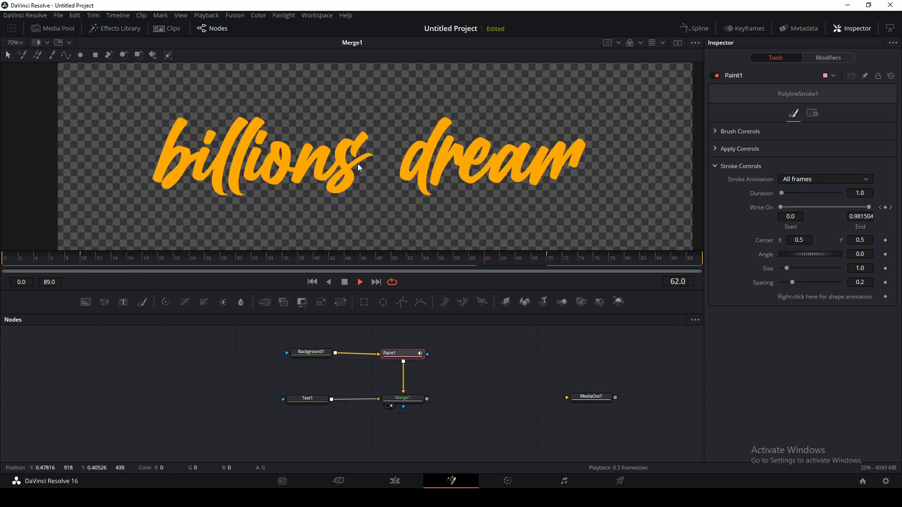
left_click(345, 281)
scroll(413, 121, "down", 3)
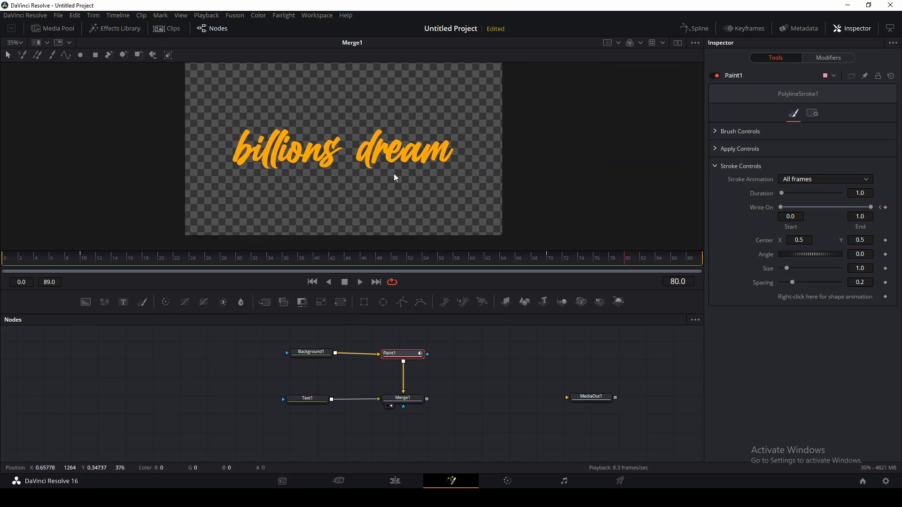
scroll(393, 177, "up", 1)
- Straighten Paint1 above Merge1, connect Merge1's output to MediaOut1, and show MediaOut1 in the viewer
left_click_drag(530, 401, 489, 410)
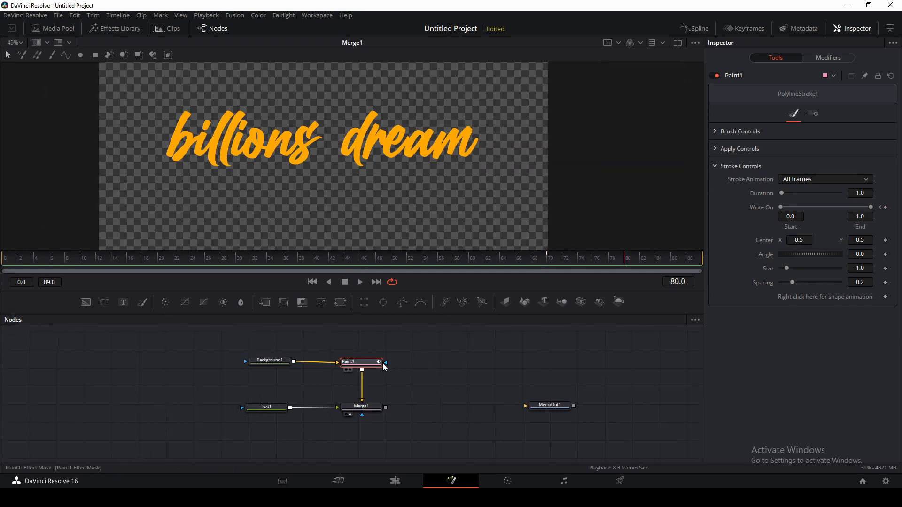
left_click_drag(370, 362, 369, 360)
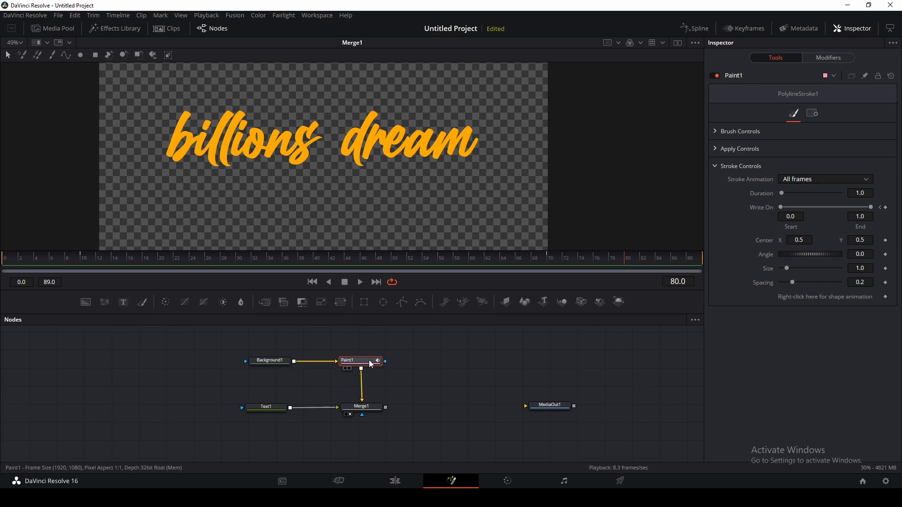
left_click(278, 410)
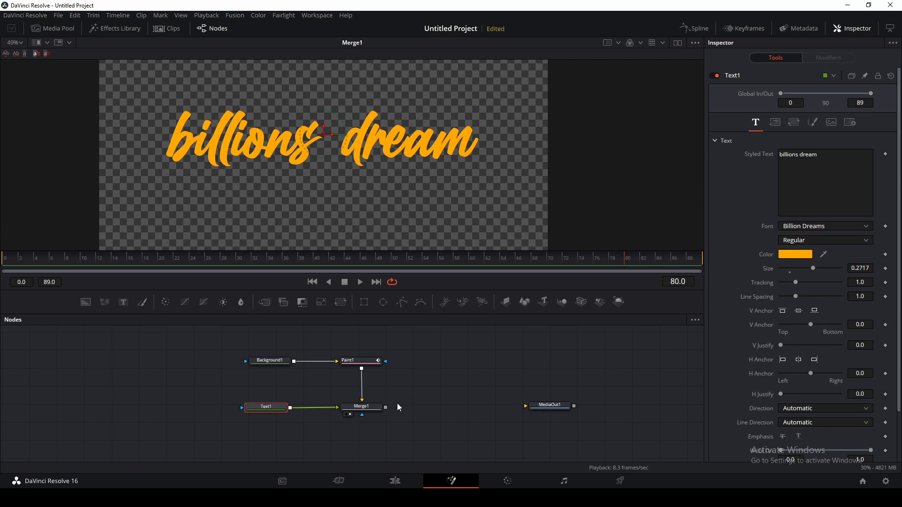
left_click_drag(530, 408, 385, 407)
left_click(535, 413)
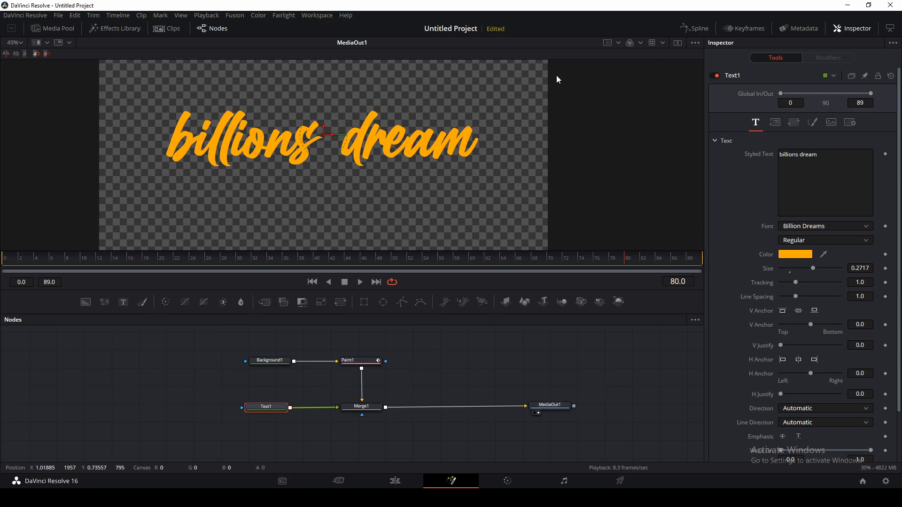
- Switch to the Edit page and play the title animation from the start of the timeline
left_click(395, 481)
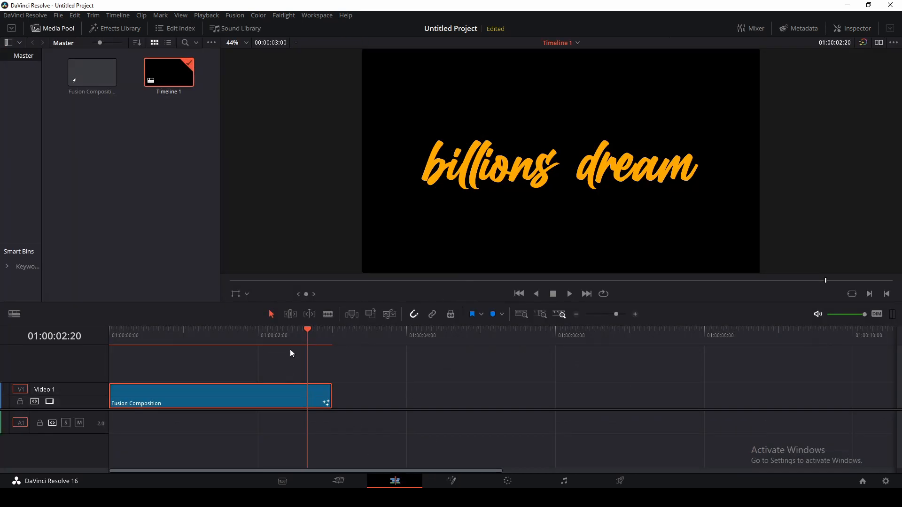
key("Home")
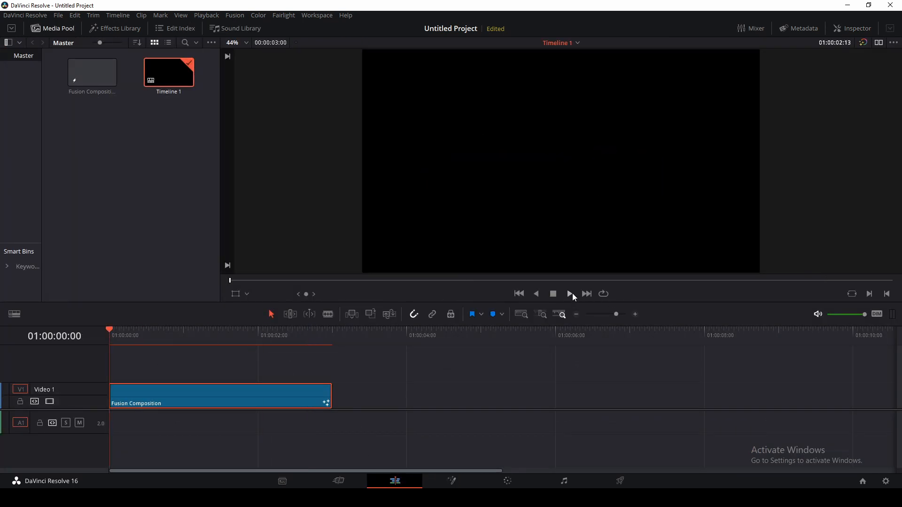
left_click(570, 294)
left_click_drag(128, 331, 109, 331)
left_click(573, 294)
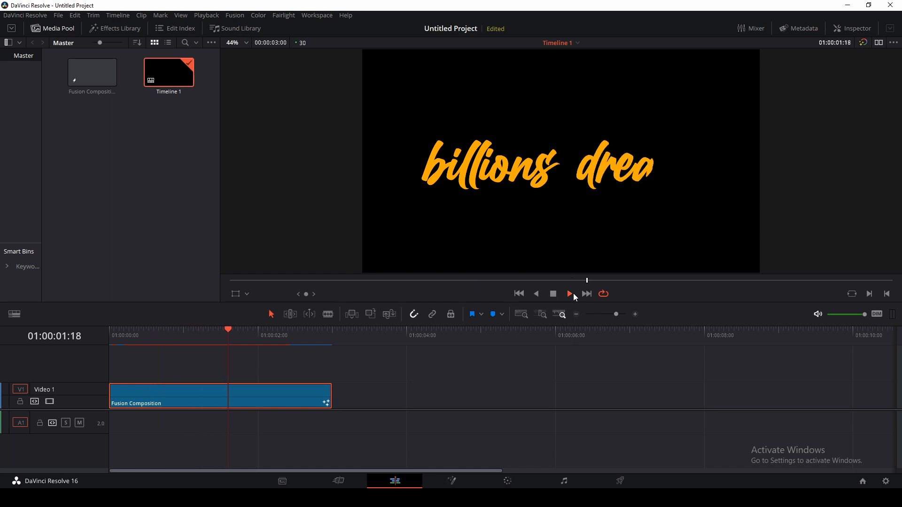
left_click(553, 293)
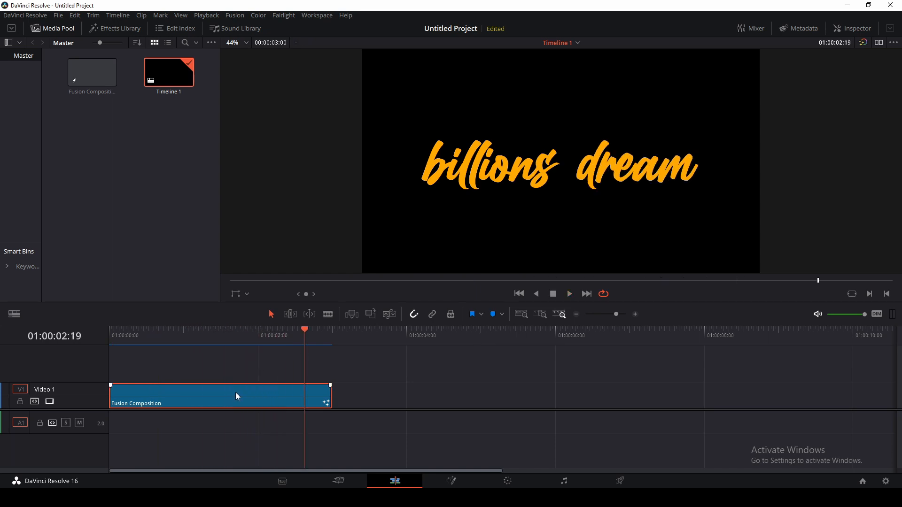
- Move the Fusion Composition up to Video 2 and place Coffee - 20564.mp4 from the Downloads folder beneath it on Video 1
left_click_drag(236, 396, 230, 368)
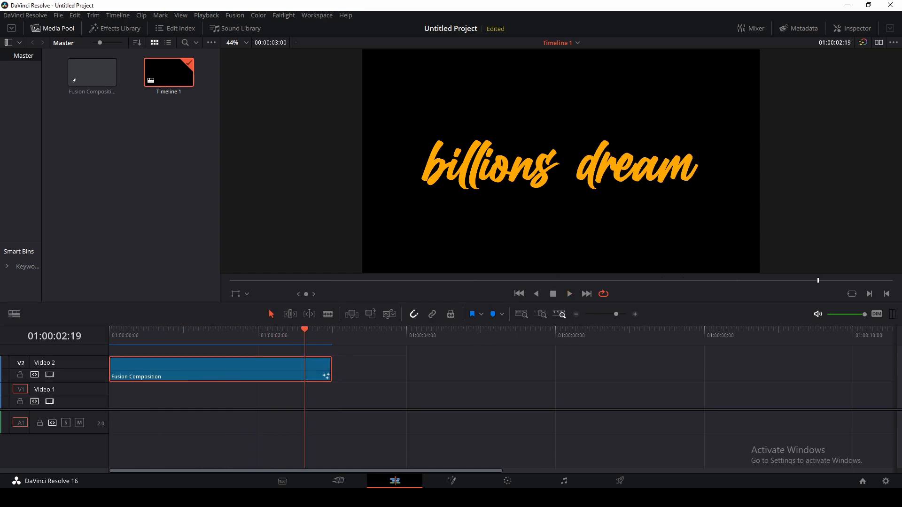
mouse_move(287, 498)
left_click(245, 463)
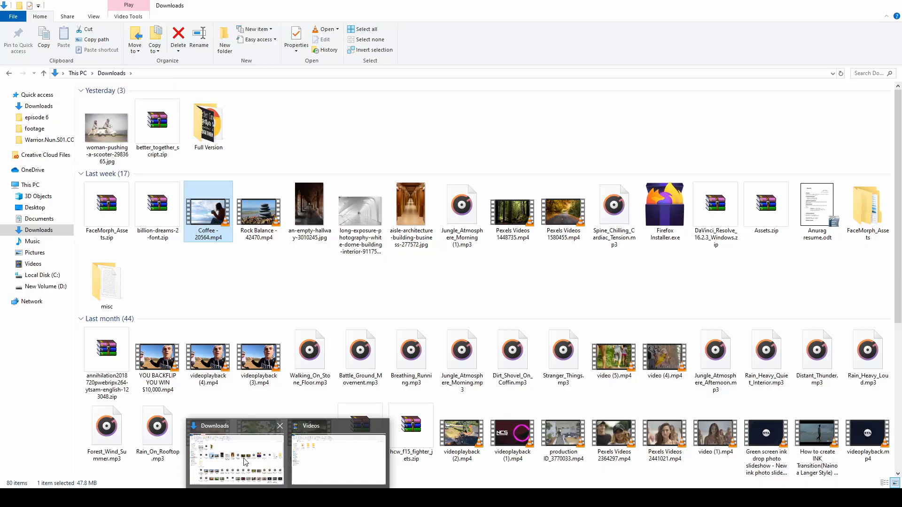
left_click_drag(218, 215, 122, 423)
- Delete only the audio part of the Coffee - 20564.mp4 clip from the timeline
left_click(150, 423, "alt")
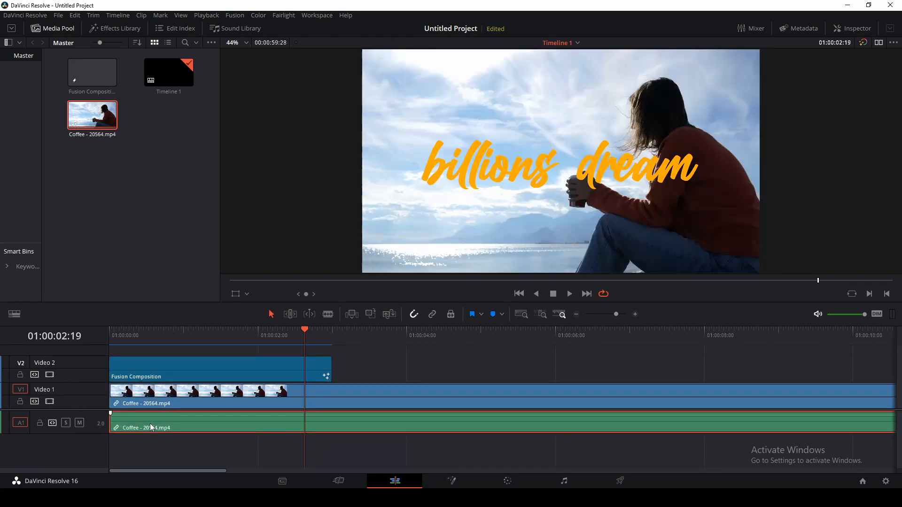
key("Delete")
left_click(380, 390)
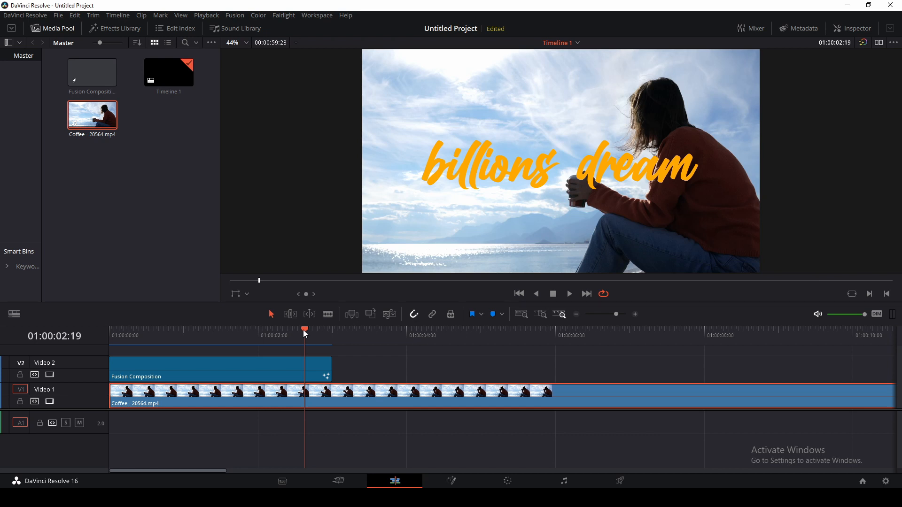
- Cut the coffee clip at 01:00:02:20, delete the remainder, and trim the Fusion Composition to the same end
mouse_move(302, 330)
left_mouse_down()
mouse_move(337, 335)
mouse_move(307, 334)
left_mouse_up()
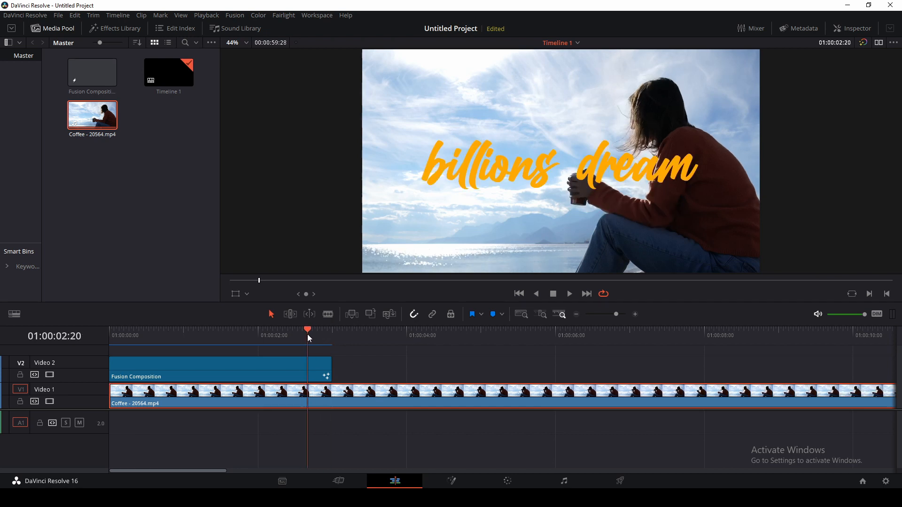
key("ctrl+b")
left_click(386, 396)
key("Delete")
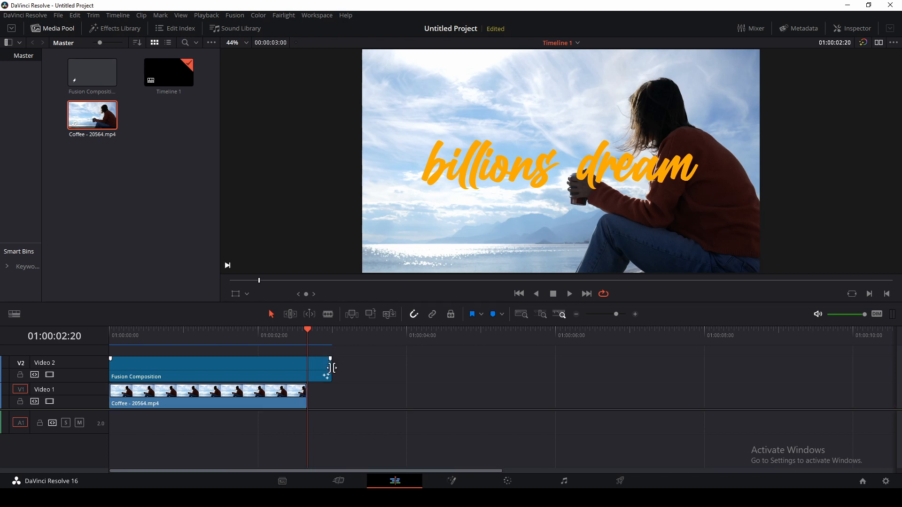
left_click_drag(331, 368, 308, 367)
- Play the finished title over the coffee footage from the start in full screen
left_click_drag(307, 336, 46, 354)
left_click(569, 293)
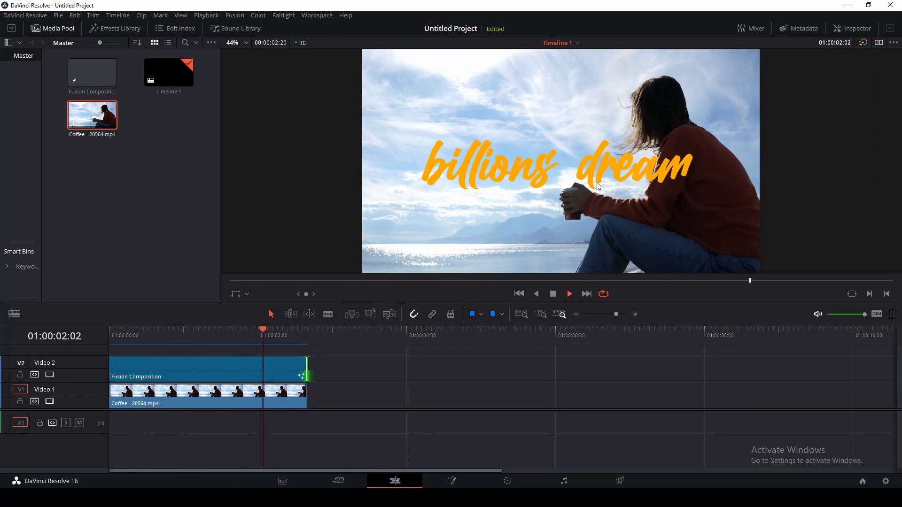
key("ctrl+f")
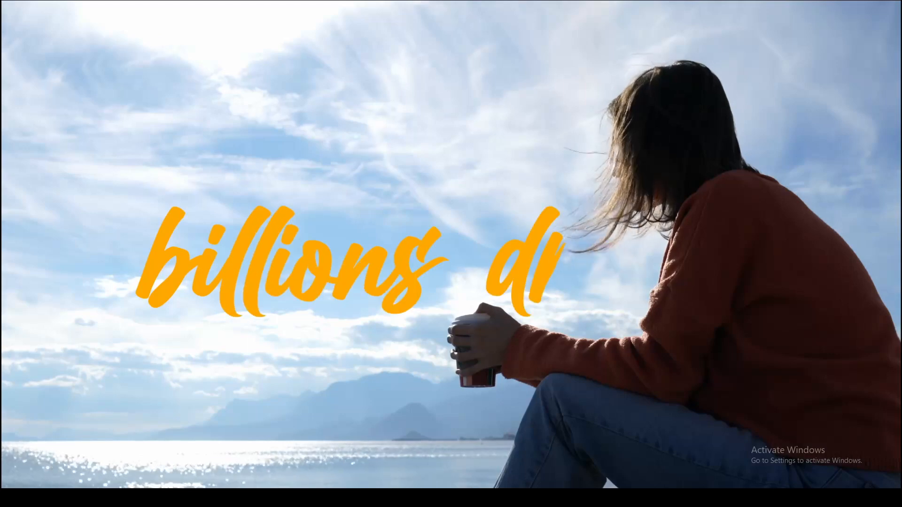